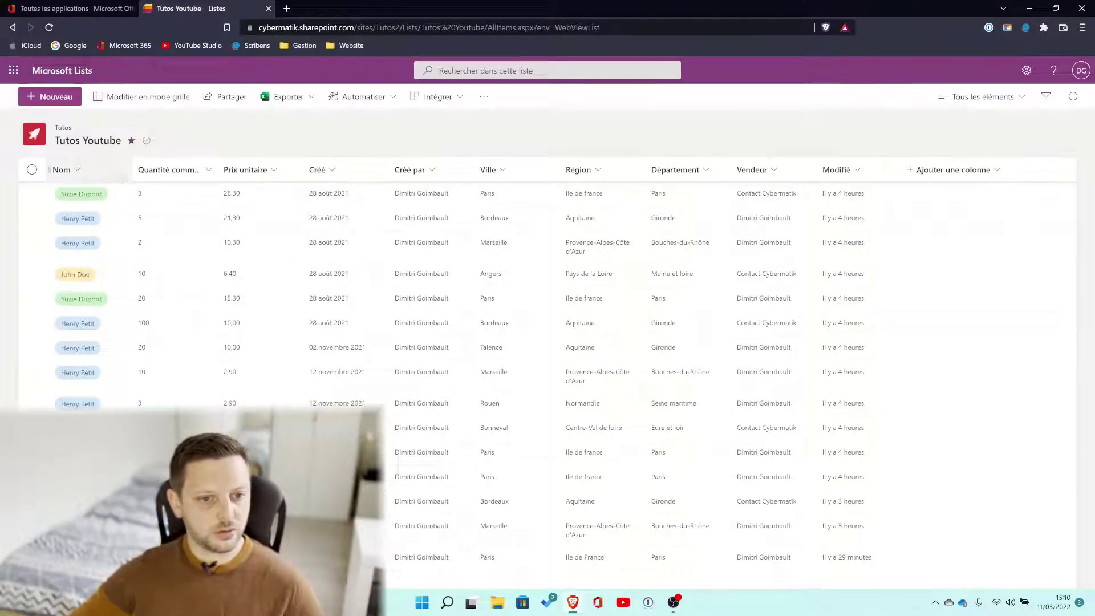
Step: Widen the Quantité commandée column so that its full heading fits
drag(220, 169, 249, 169)
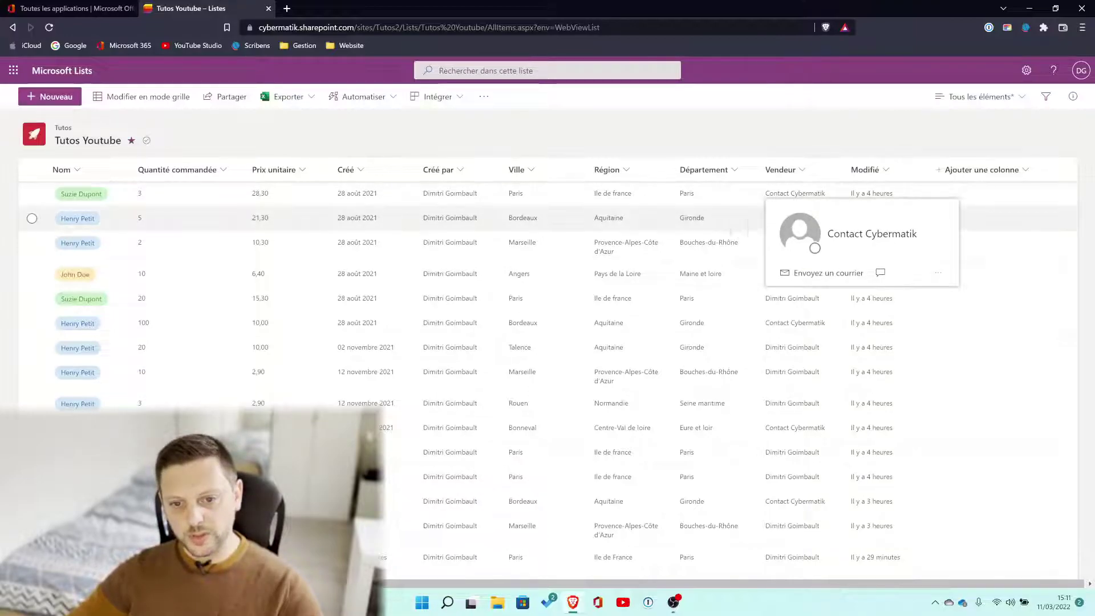
mouse_move(783, 250)
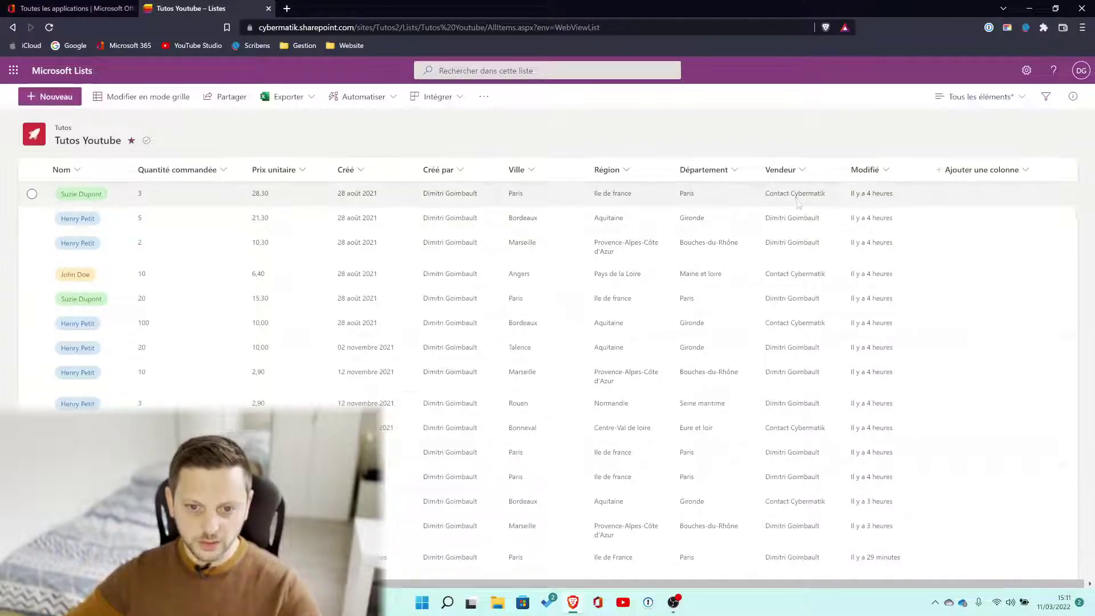
mouse_move(787, 199)
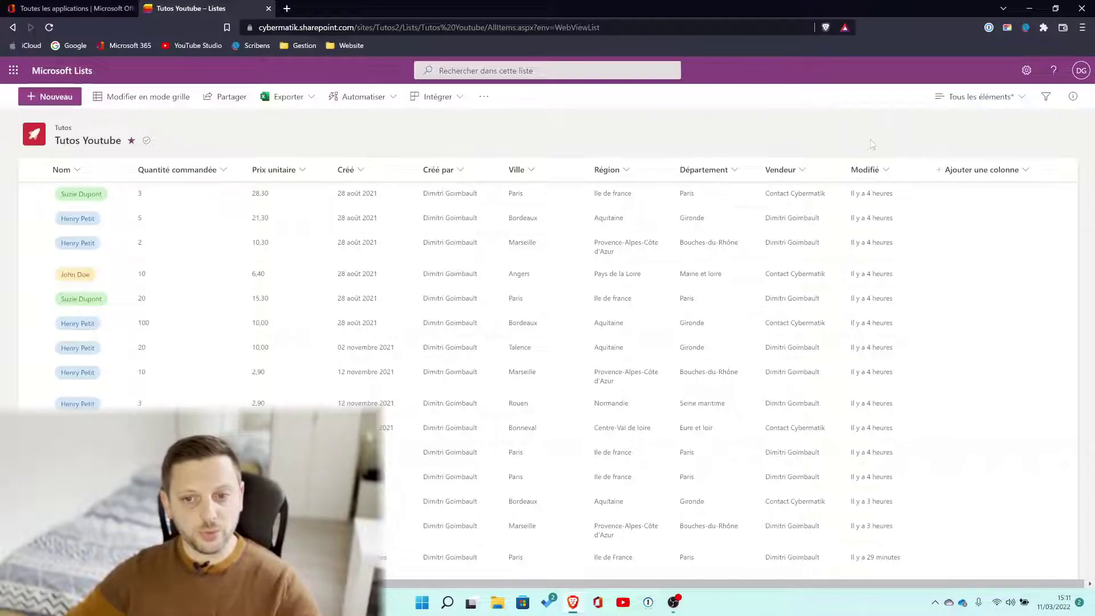
Step: Show the list in the Liste compacte layout, then in the Galerie layout, and look through the cards
click(983, 98)
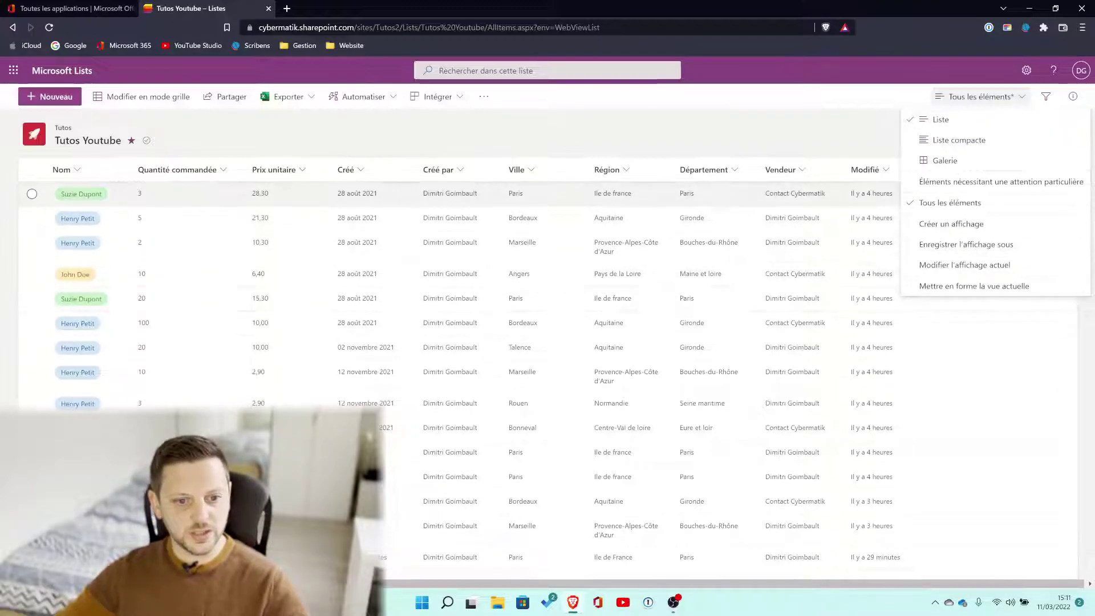
click(980, 144)
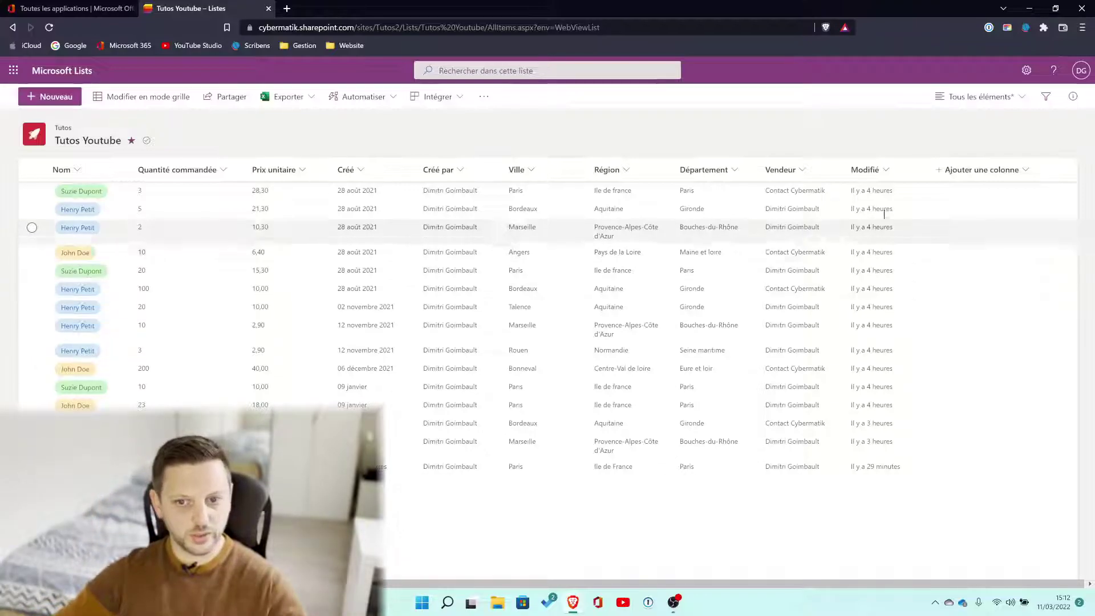
click(963, 97)
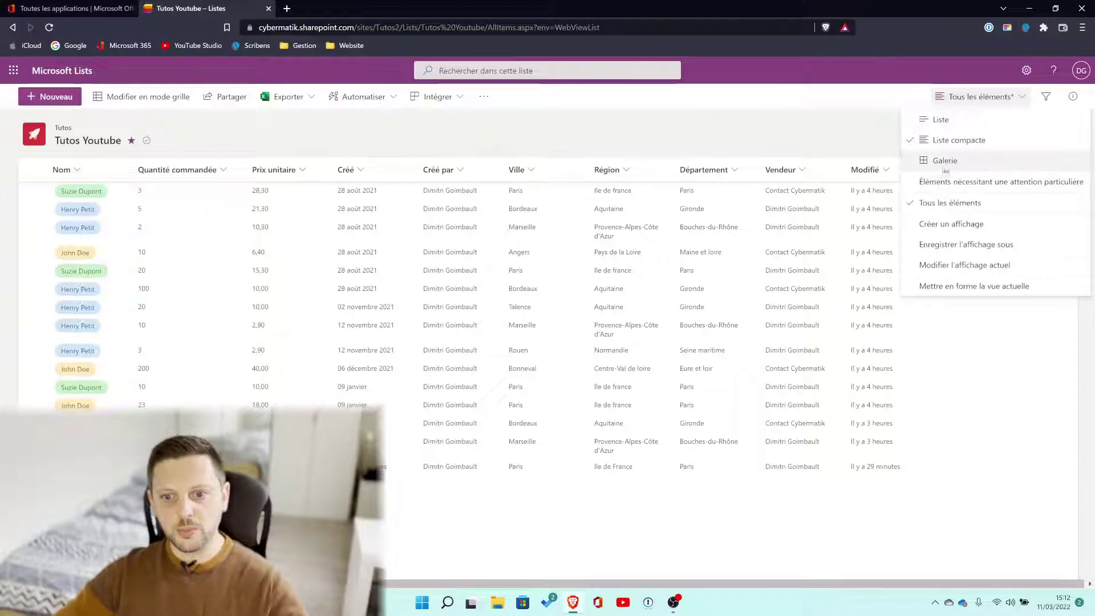
click(944, 160)
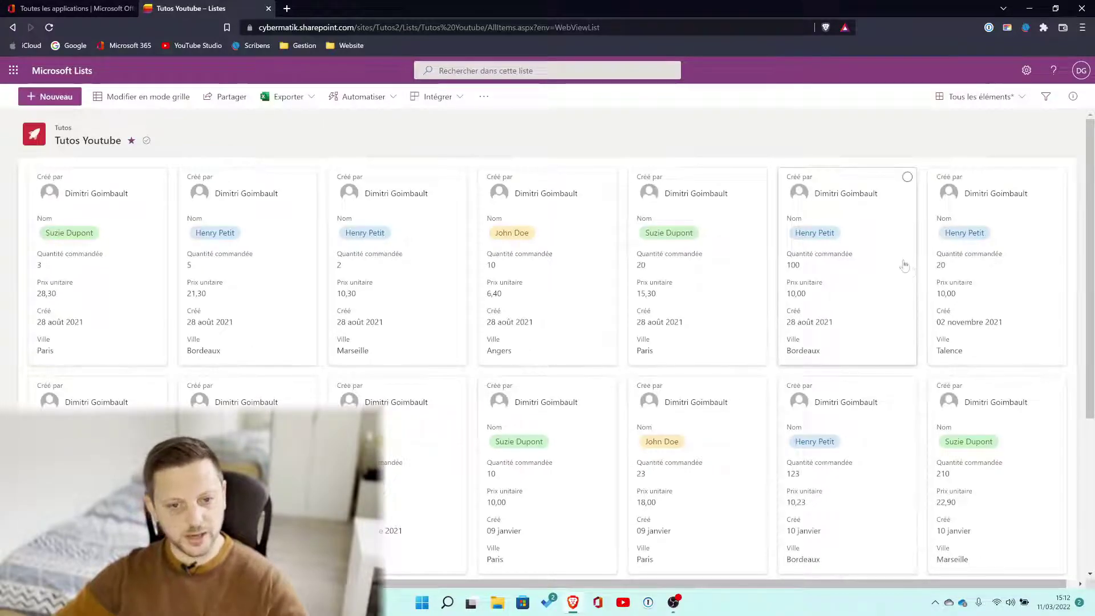
scroll(211, 316, down, 3)
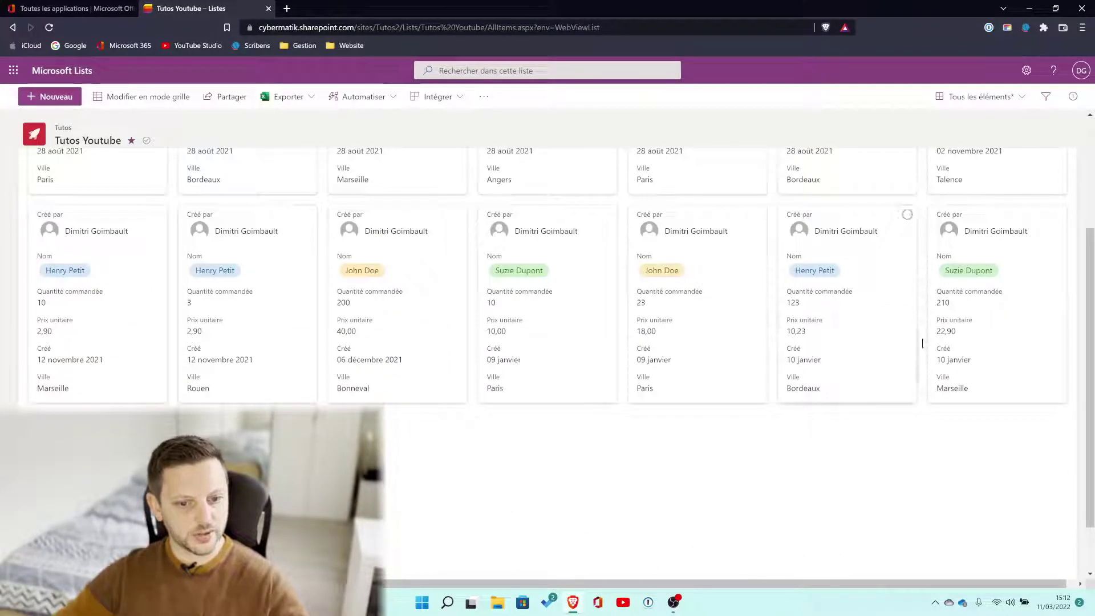
scroll(422, 371, up, 3)
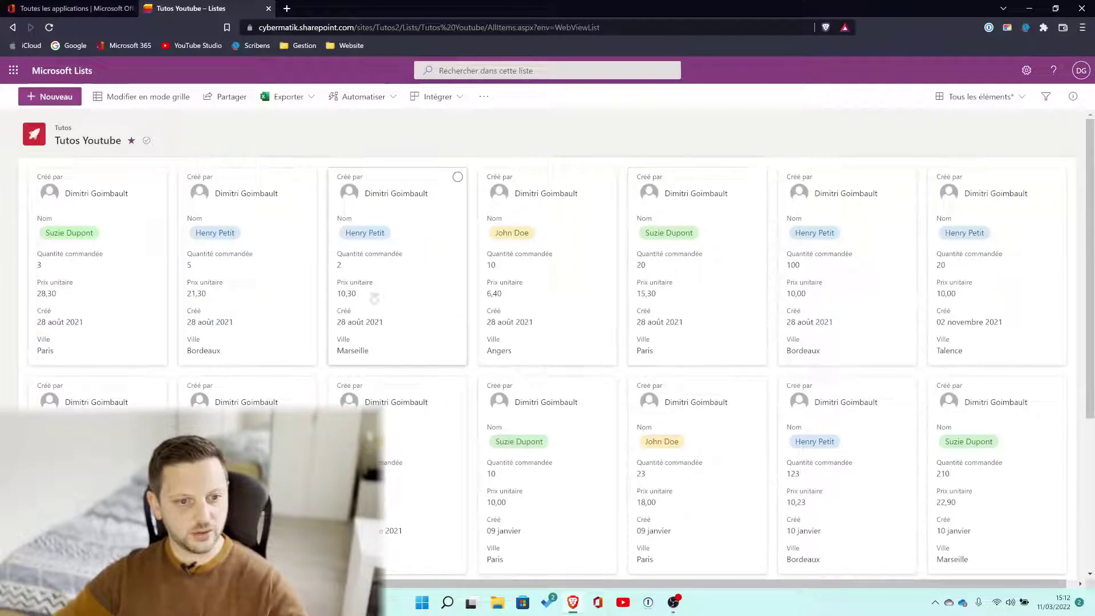
scroll(409, 417, down, 3)
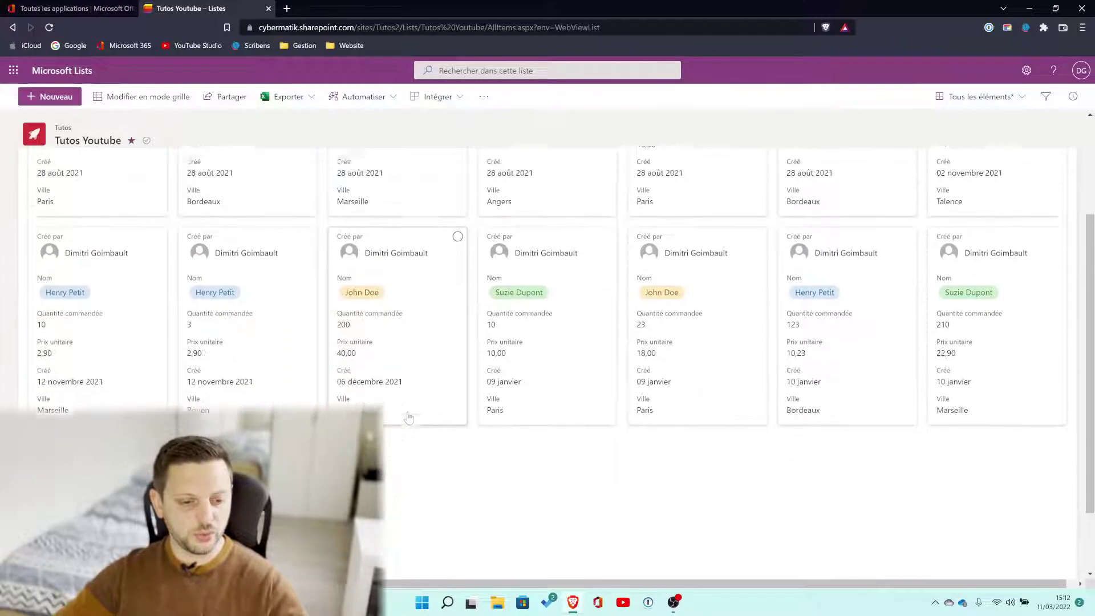
scroll(409, 417, up, 3)
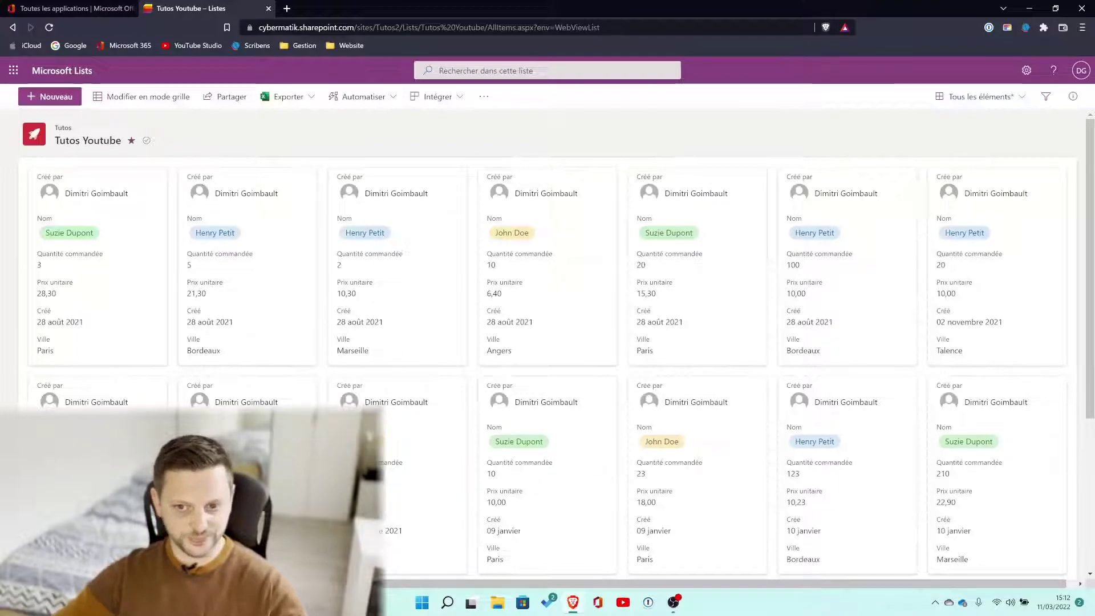
Step: Return the Tutos Youtube list to the standard Liste layout
click(980, 97)
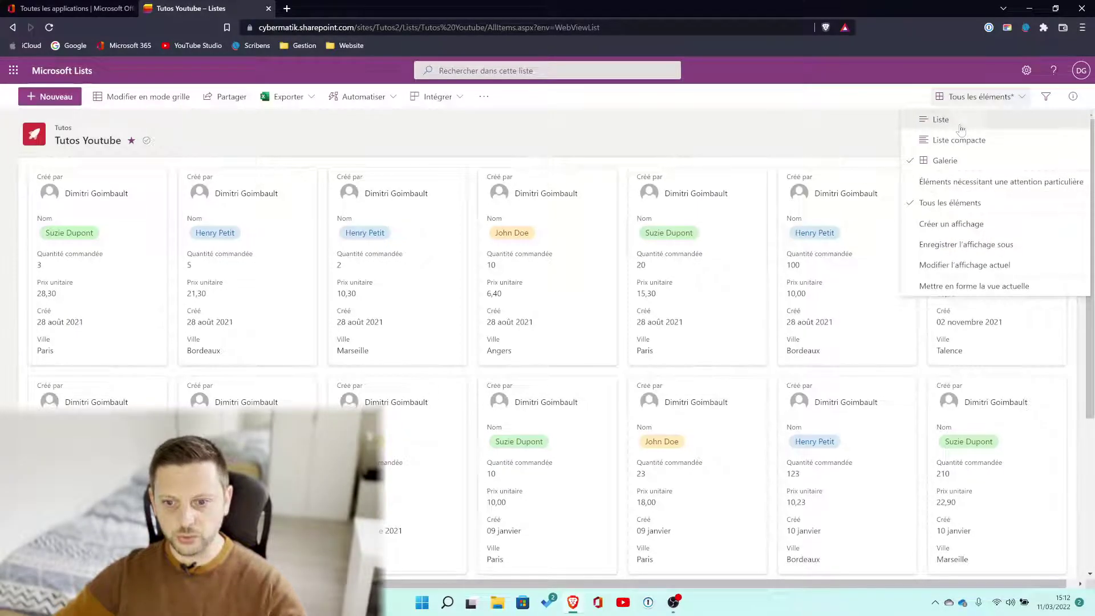
click(961, 129)
click(975, 98)
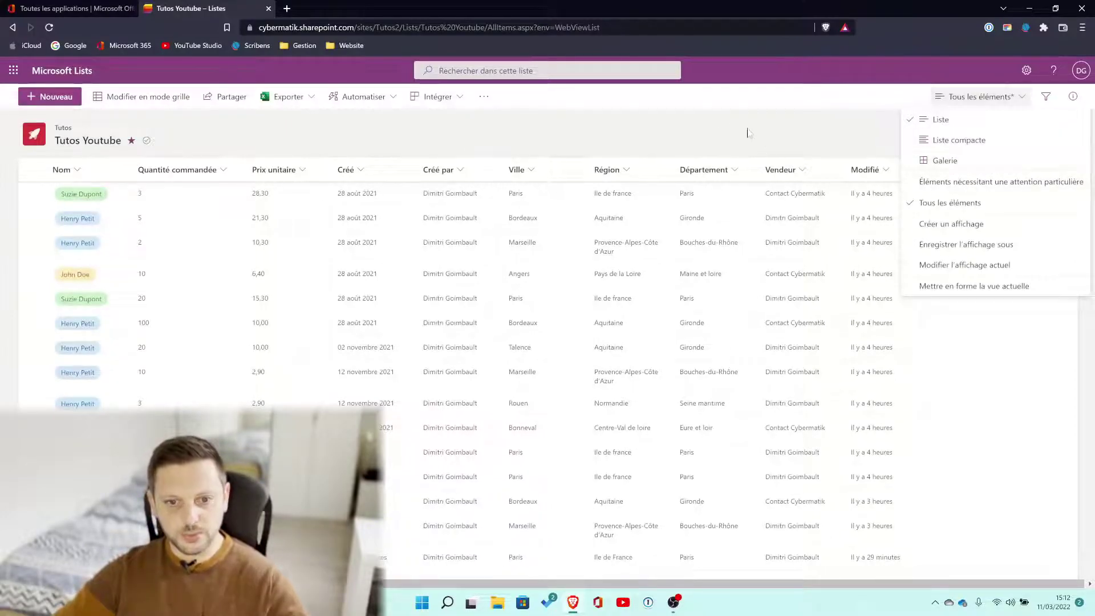
click(765, 146)
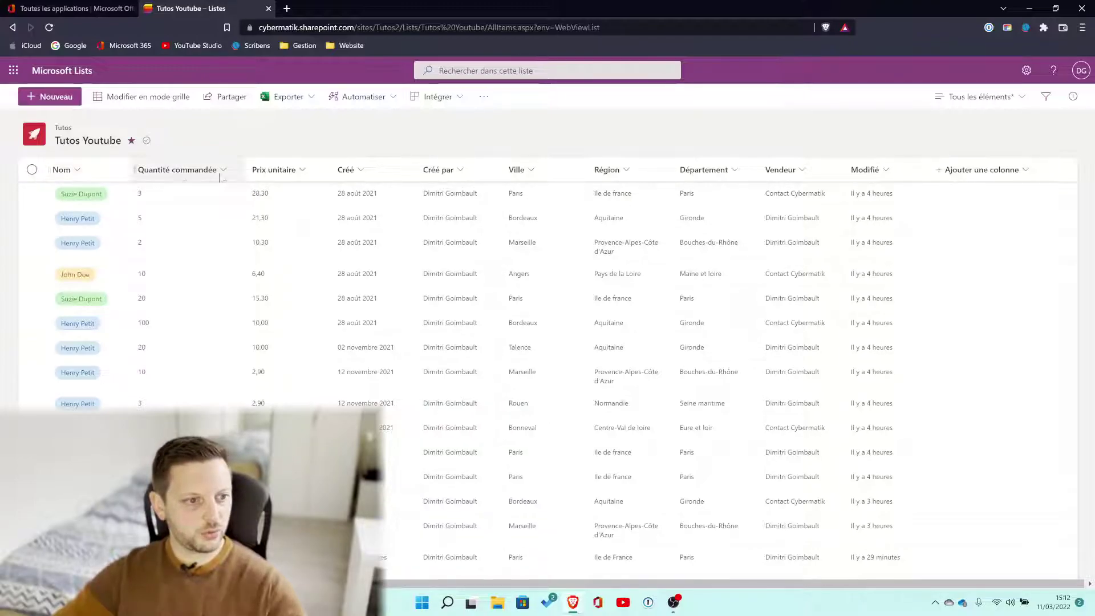
Step: Sort the list by Nom from A to Z, then from Z to A, and back to A to Z
click(78, 172)
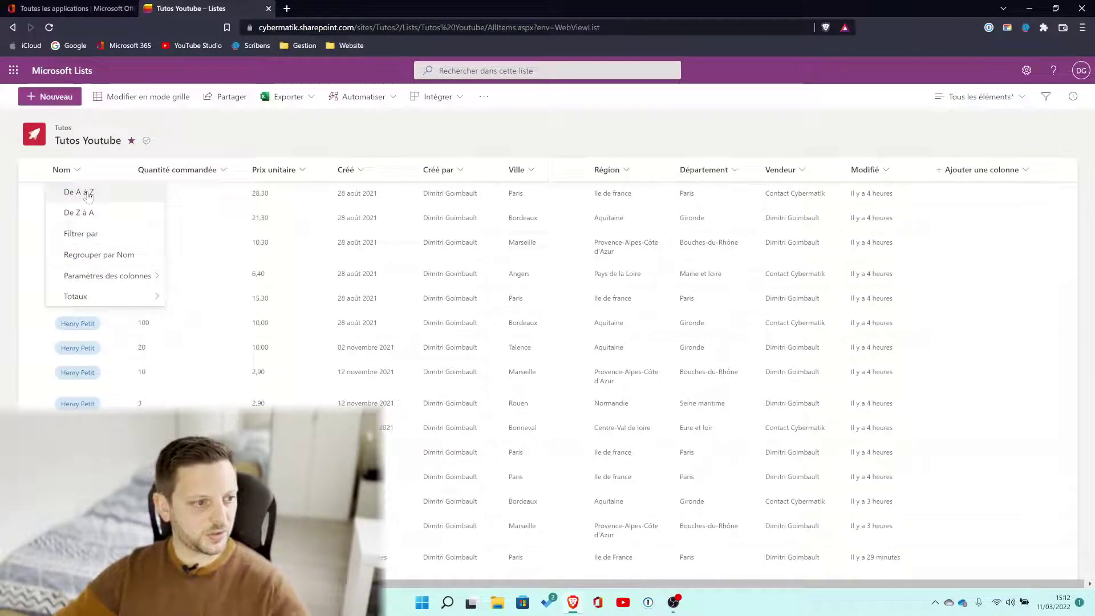
click(89, 194)
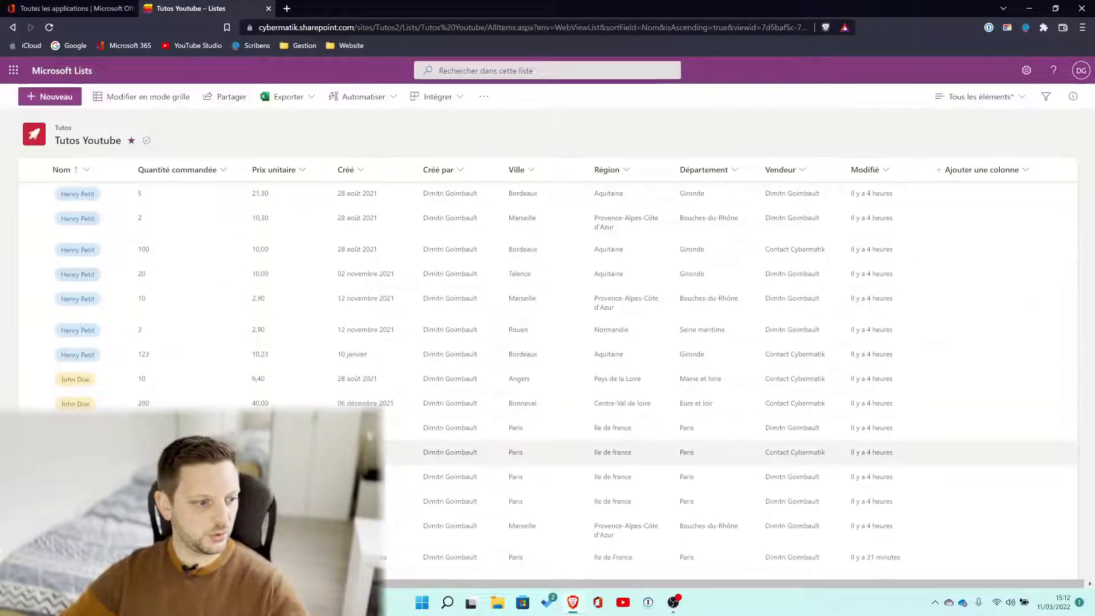
click(78, 171)
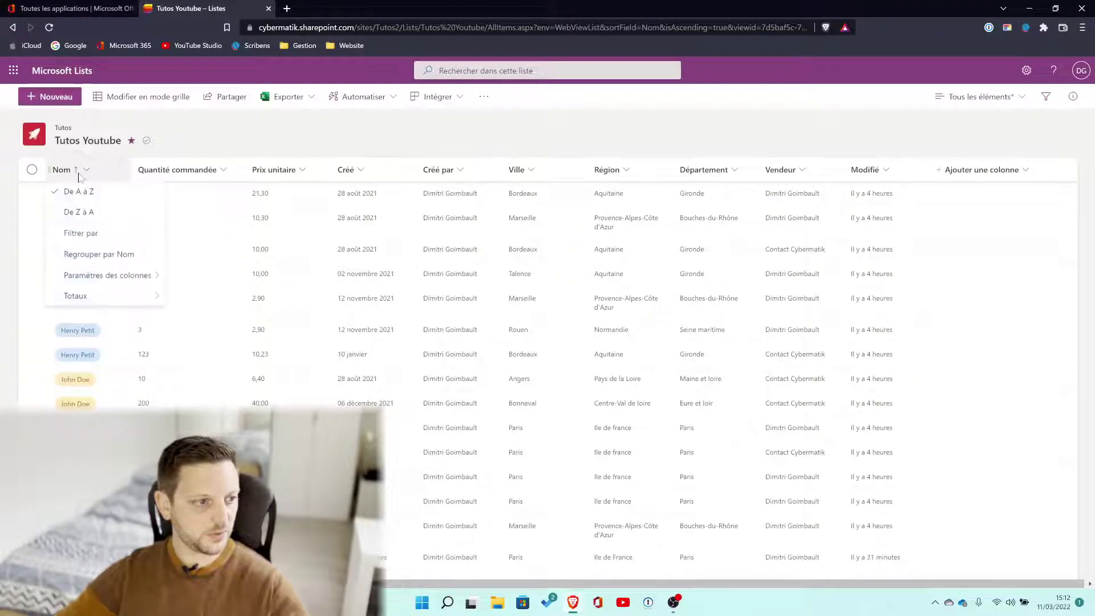
click(78, 212)
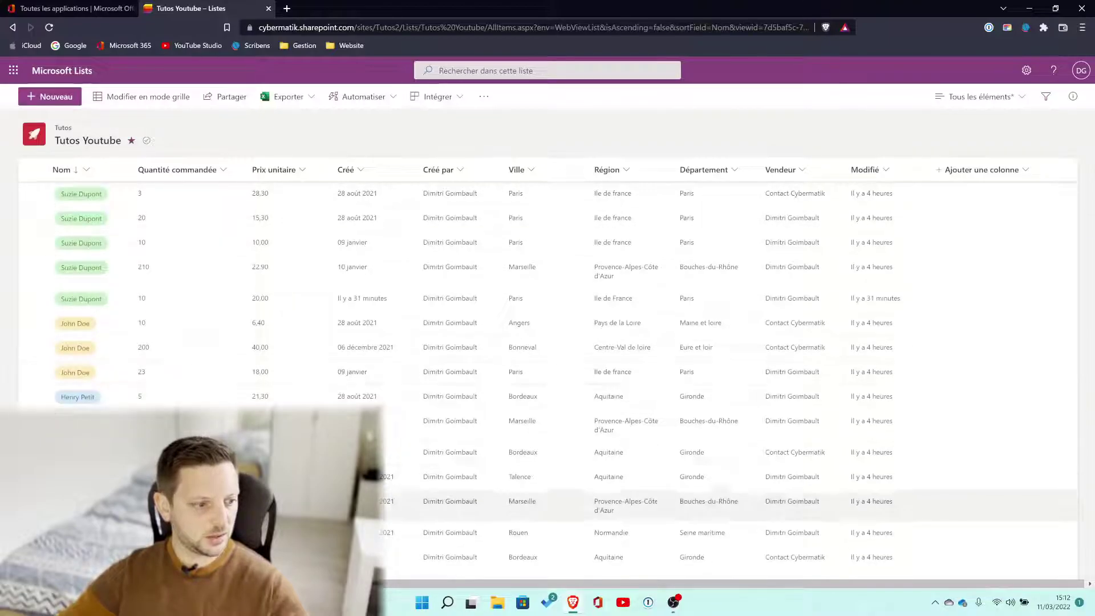
click(86, 172)
click(79, 191)
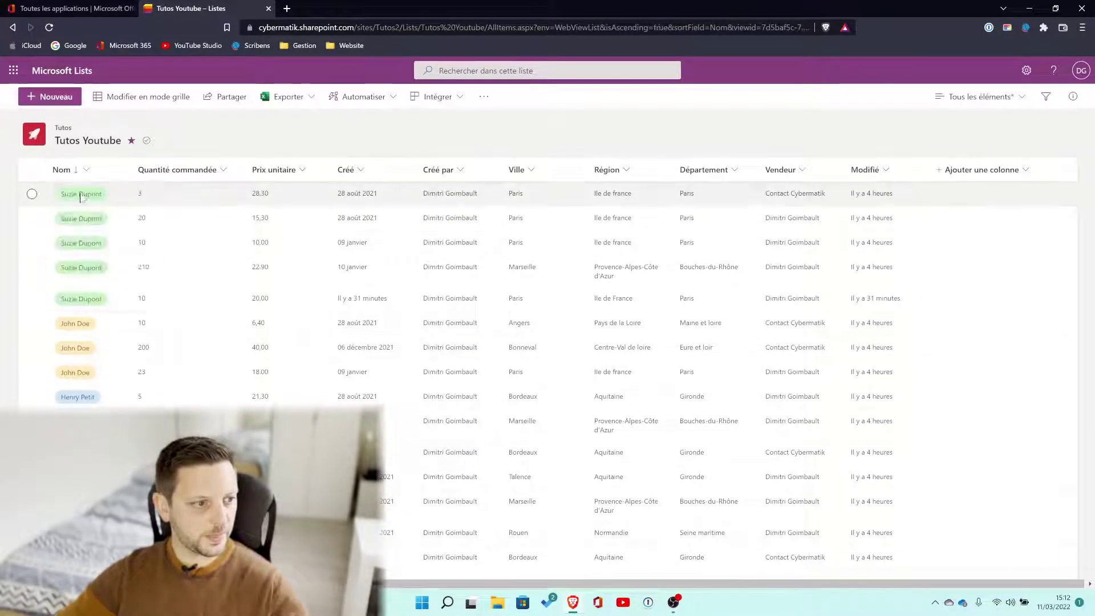
Step: Sort the list by Quantité commandée from smallest to largest, then from largest to smallest
click(191, 174)
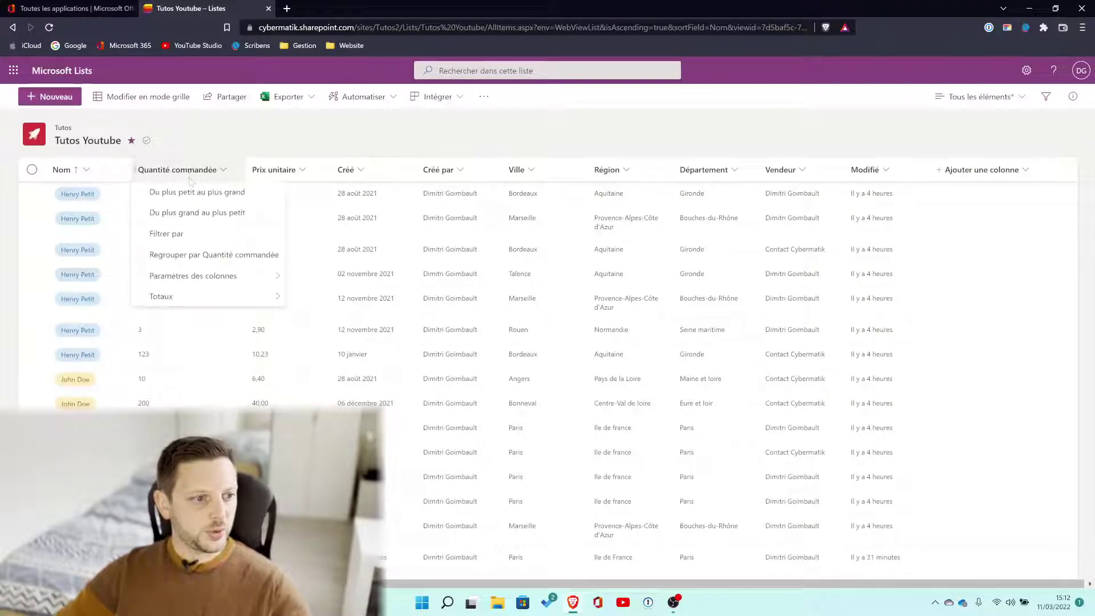
click(219, 193)
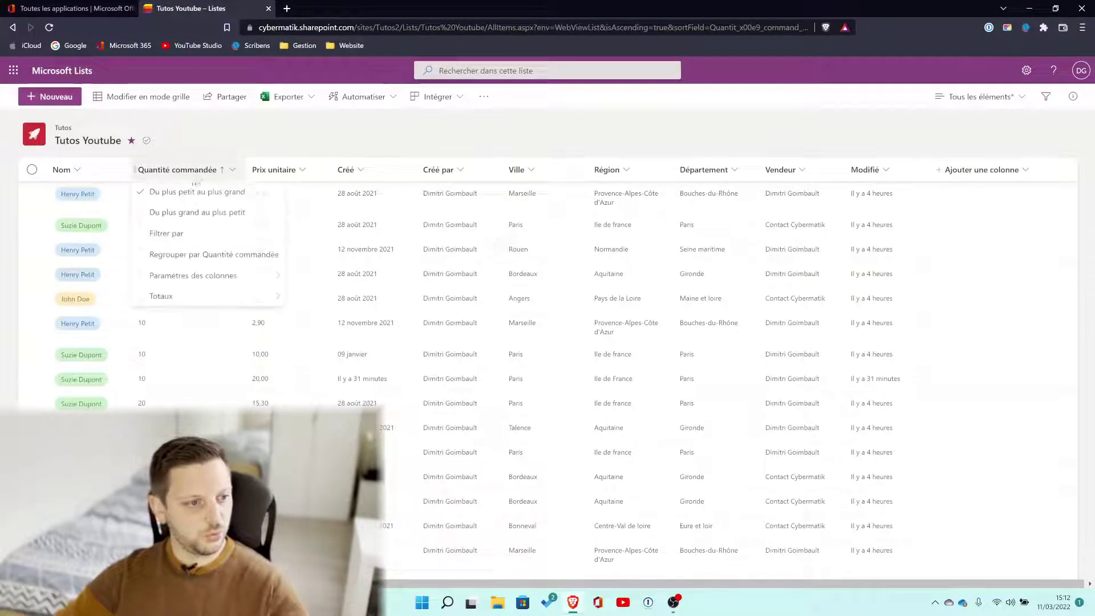
click(184, 213)
Step: Sort the list by Prix unitaire in ascending order, then in descending order
click(286, 174)
click(285, 190)
click(284, 174)
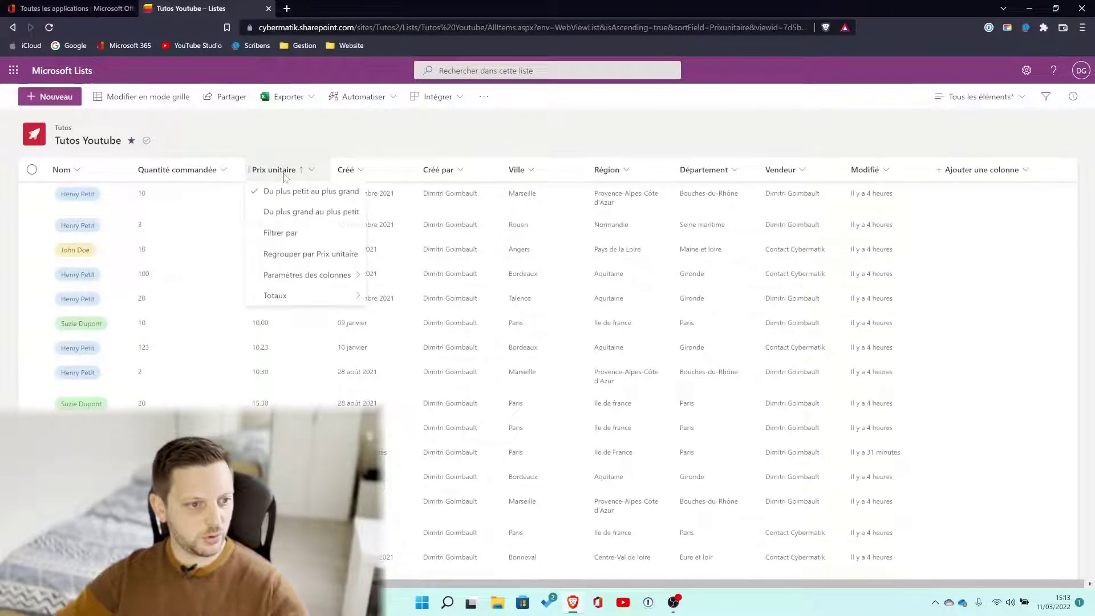
click(286, 212)
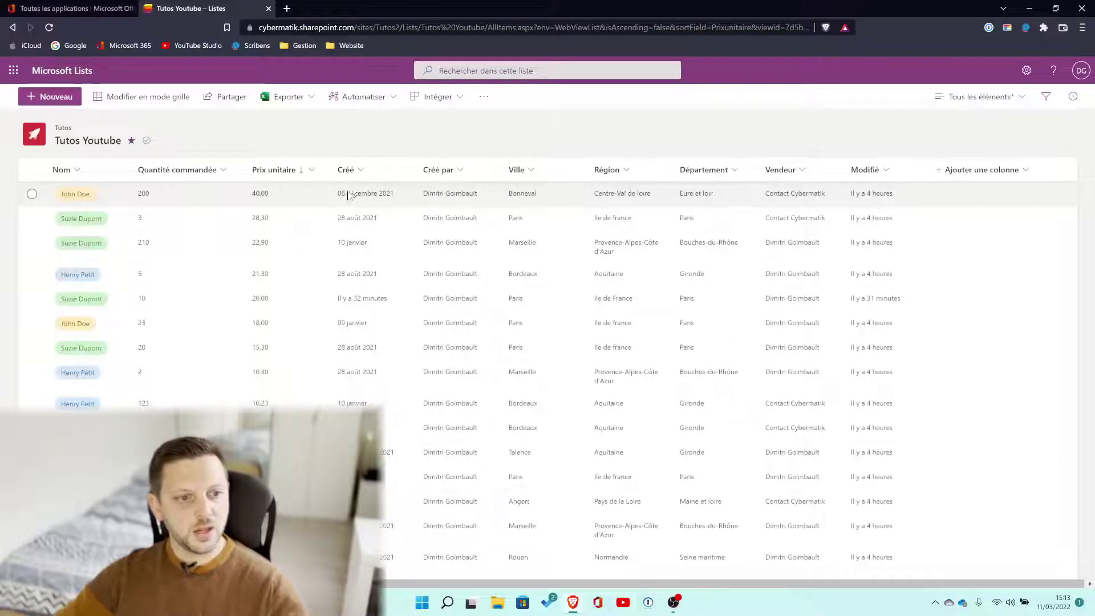
Step: Sort the list by the Créé column from oldest to most recent
click(349, 170)
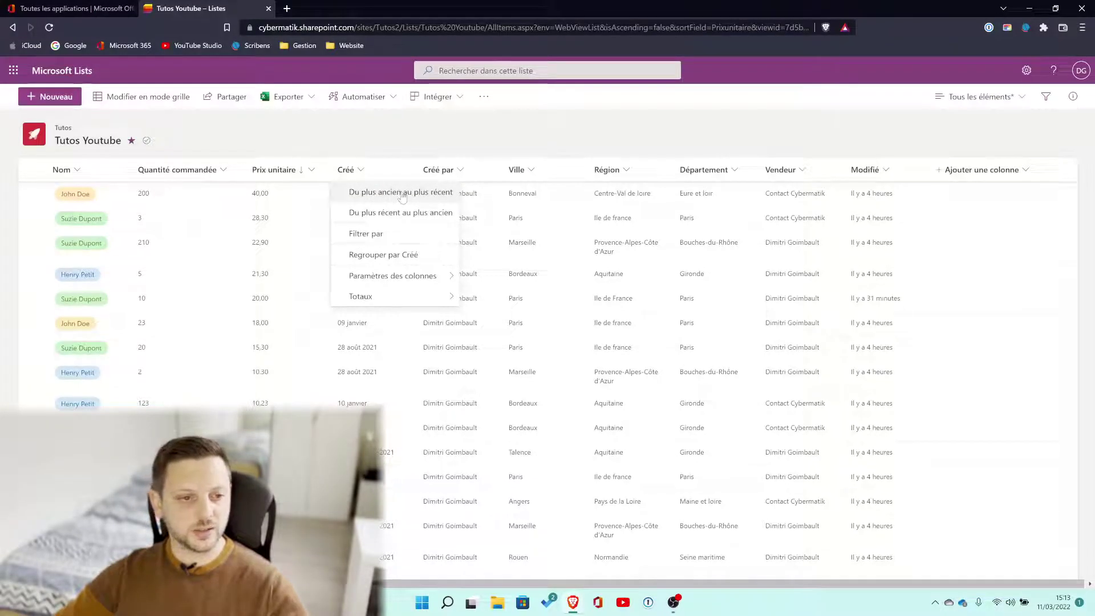
click(402, 194)
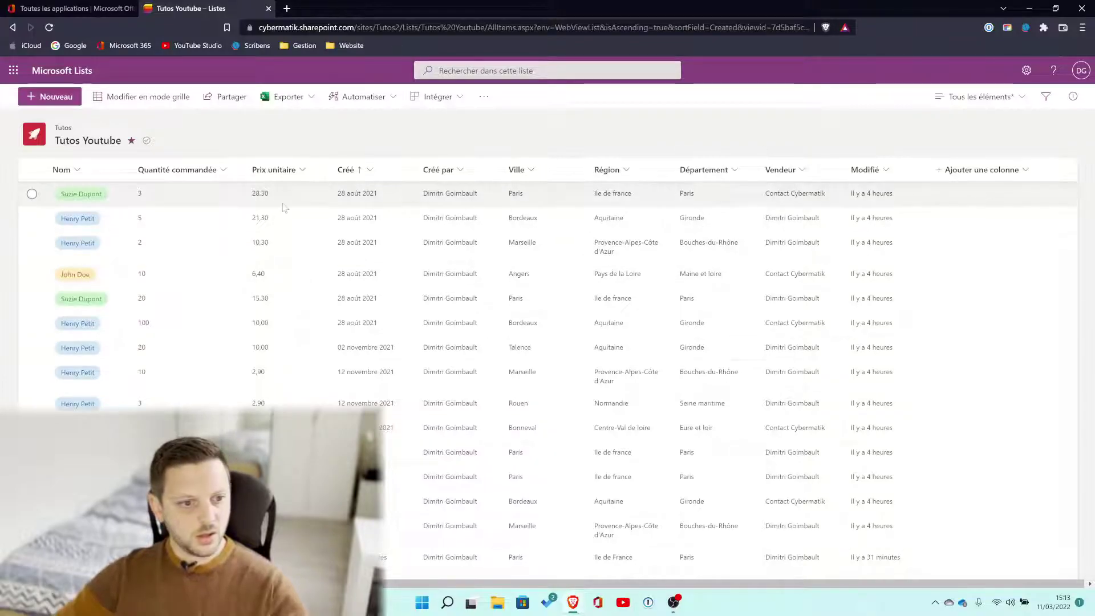
Step: Filter the Nom column to keep only the items of the first person offered
click(78, 171)
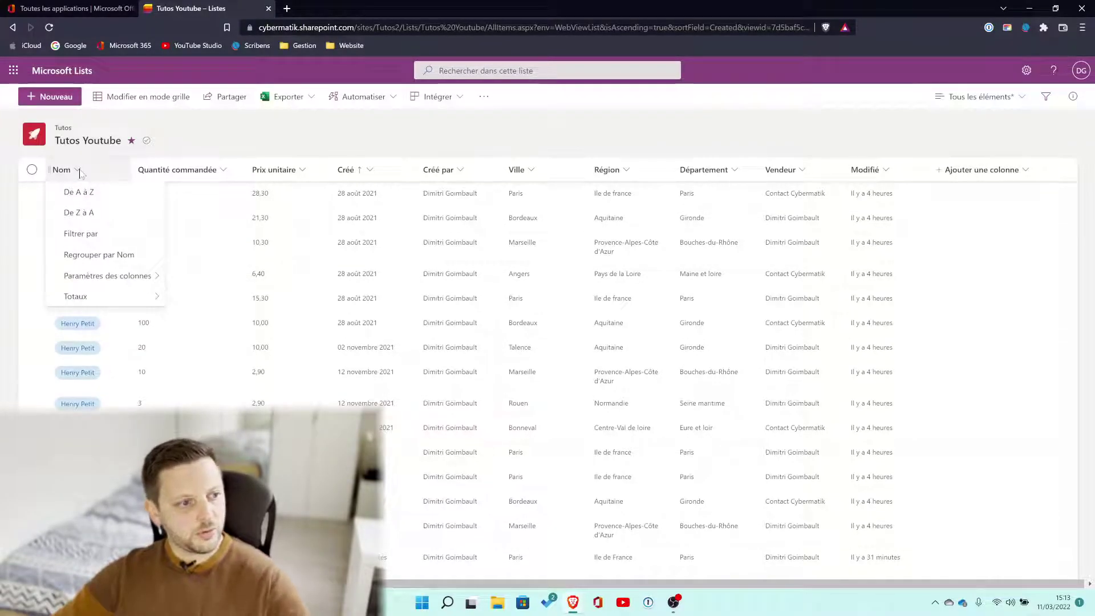
click(91, 239)
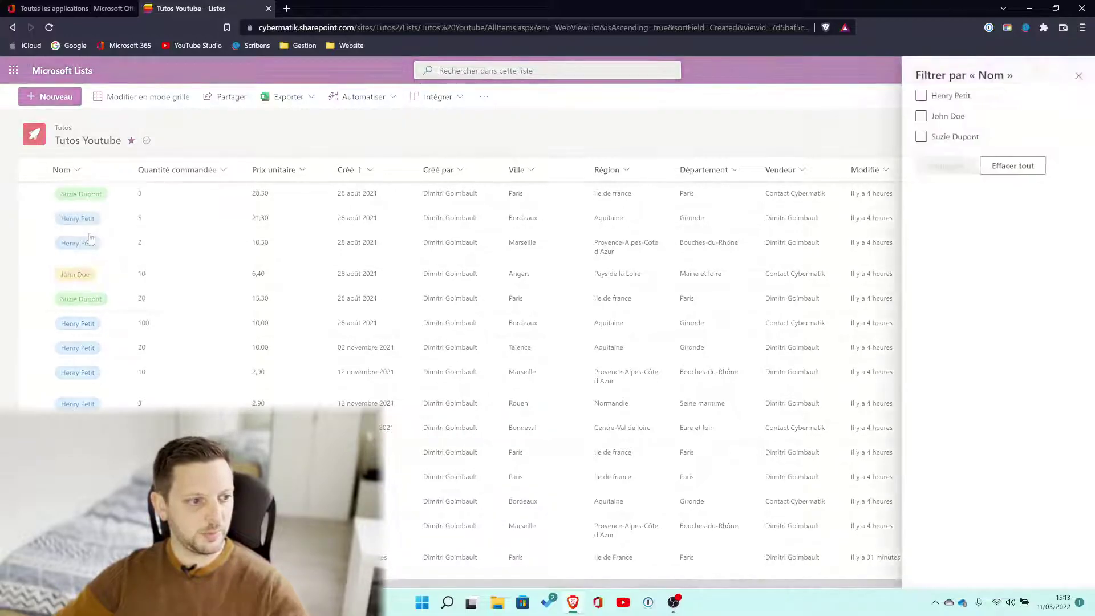
click(936, 98)
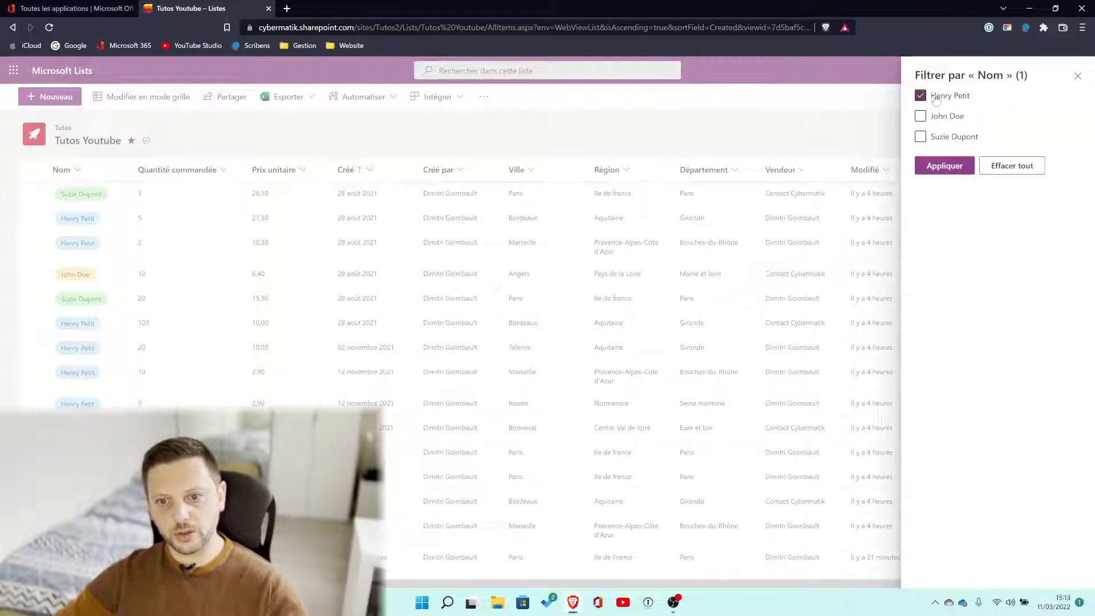
click(945, 166)
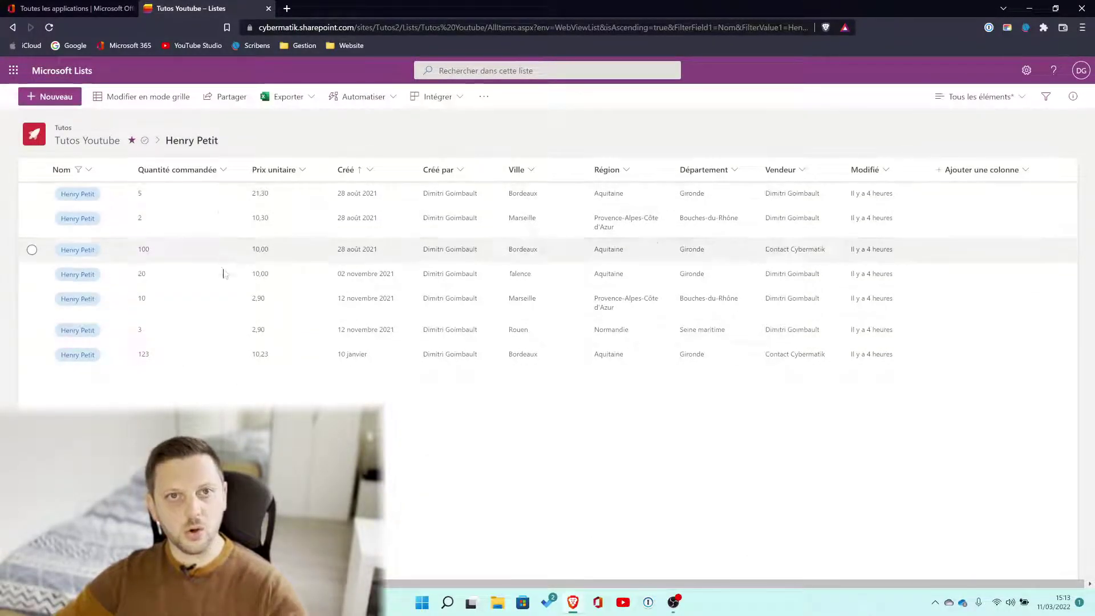
Step: Remove the filter on the Nom column so that all items are included
click(64, 170)
click(94, 235)
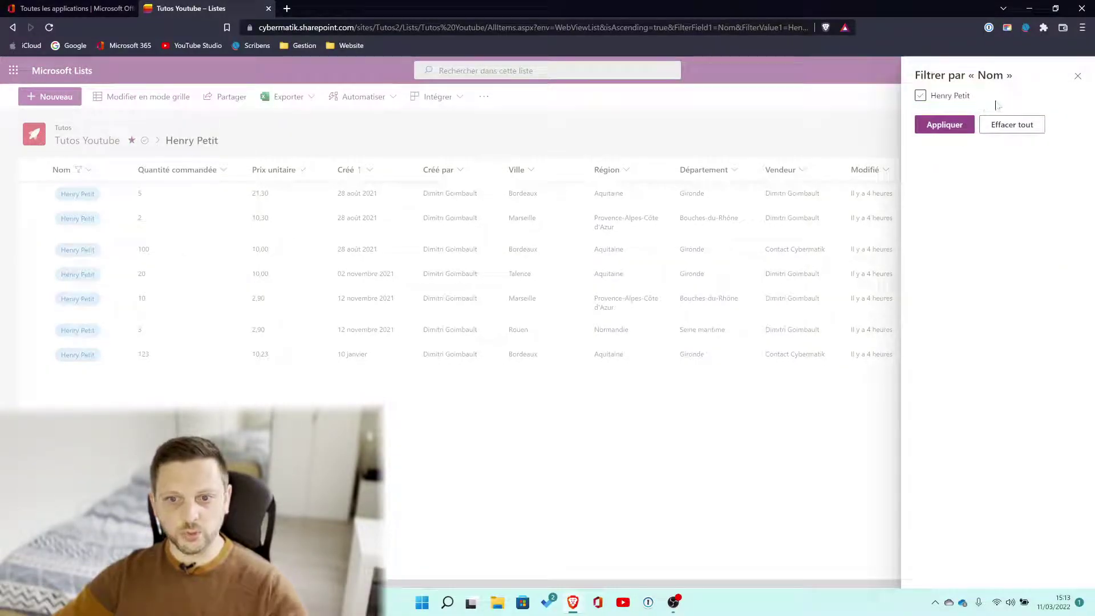
click(937, 130)
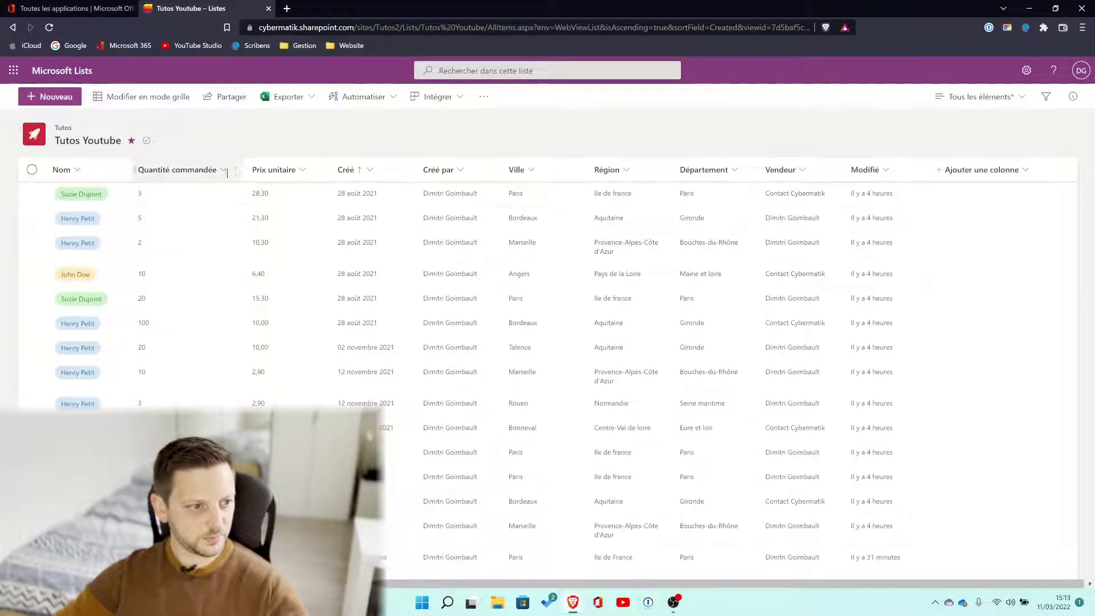
Step: Filter the Prix unitaire column to keep only items priced at 21,30
click(295, 173)
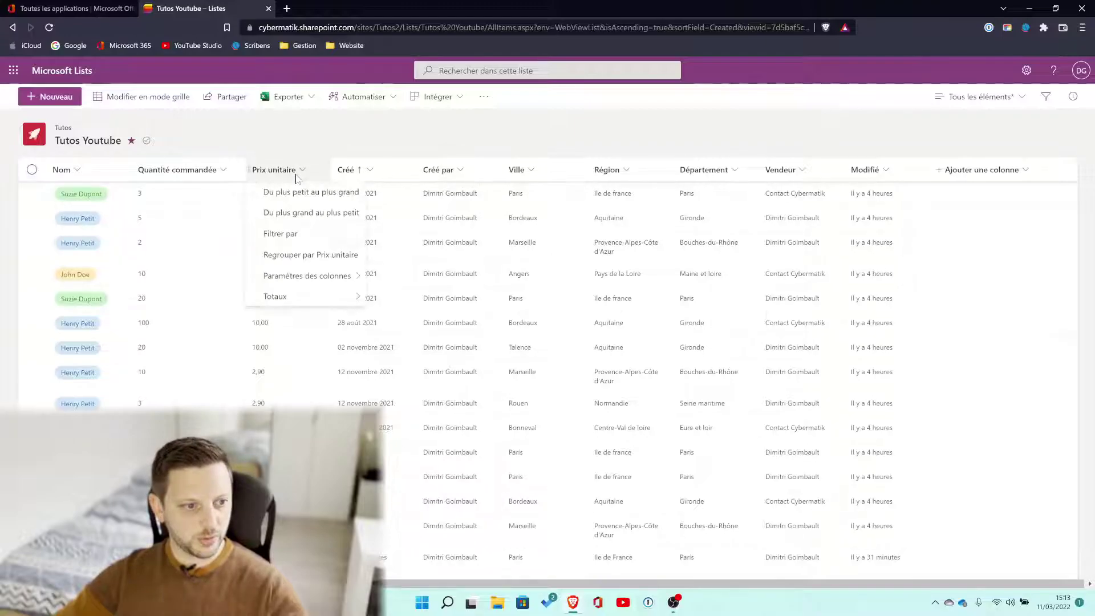
click(280, 234)
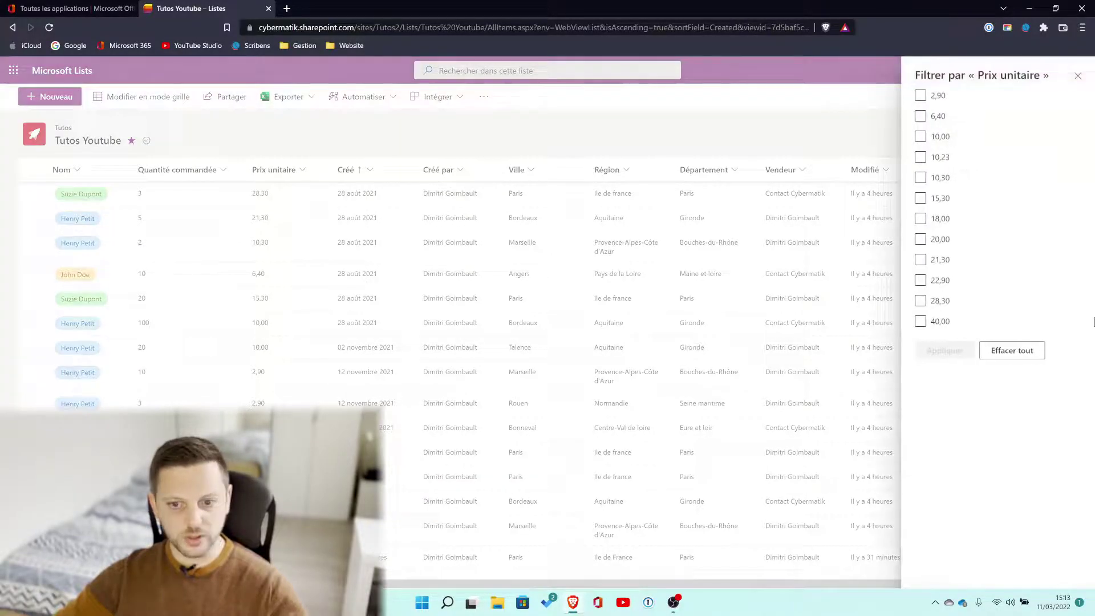
click(920, 260)
click(945, 350)
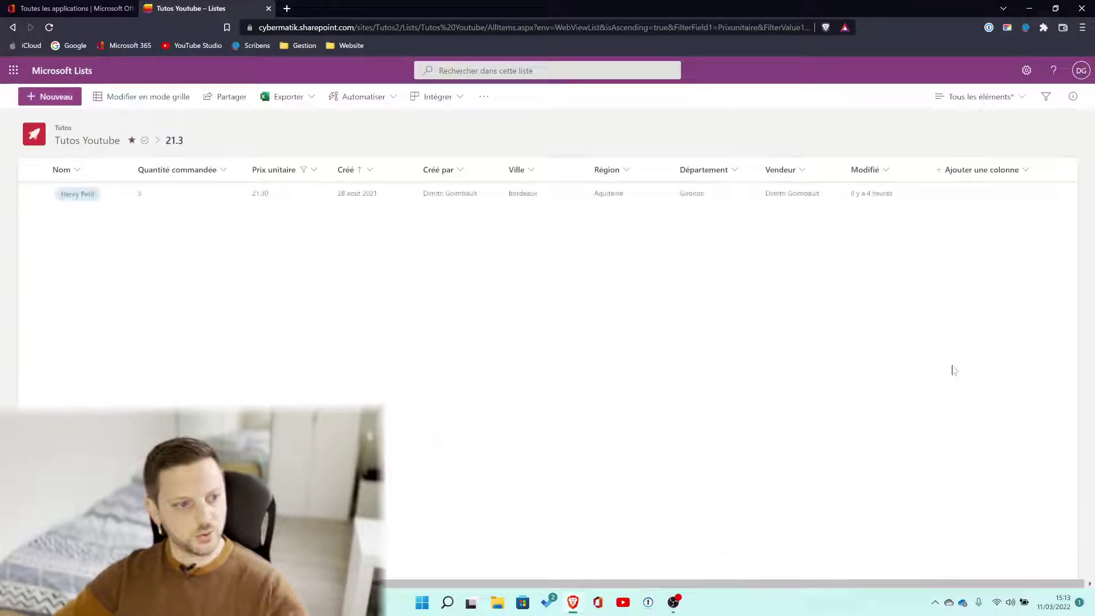
Step: Clear the filter on the Prix unitaire column so that items at every price are included
click(288, 174)
click(282, 232)
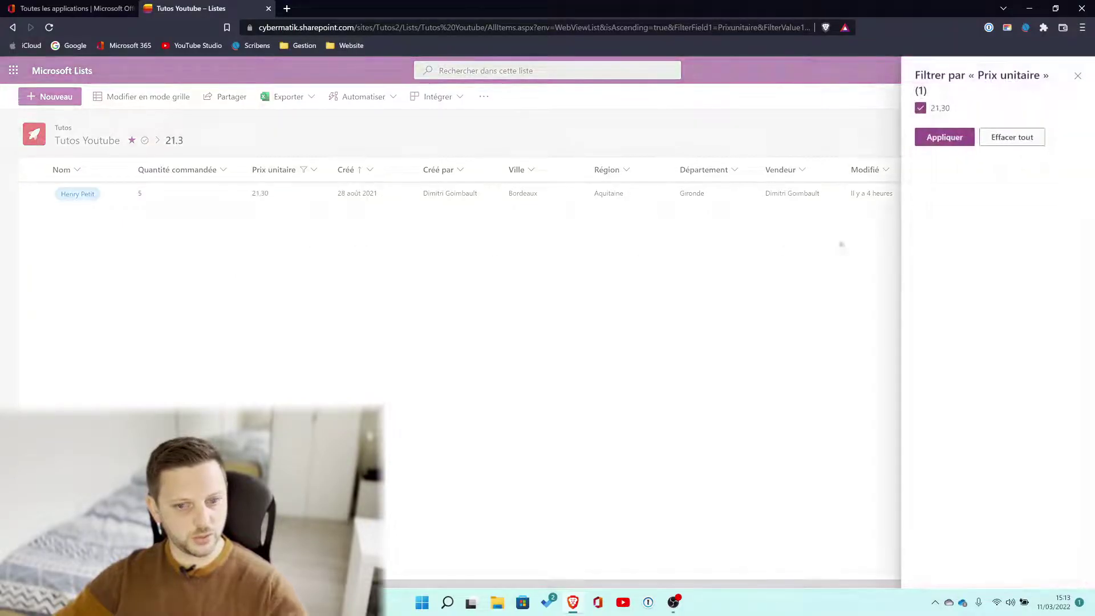
click(993, 138)
click(945, 137)
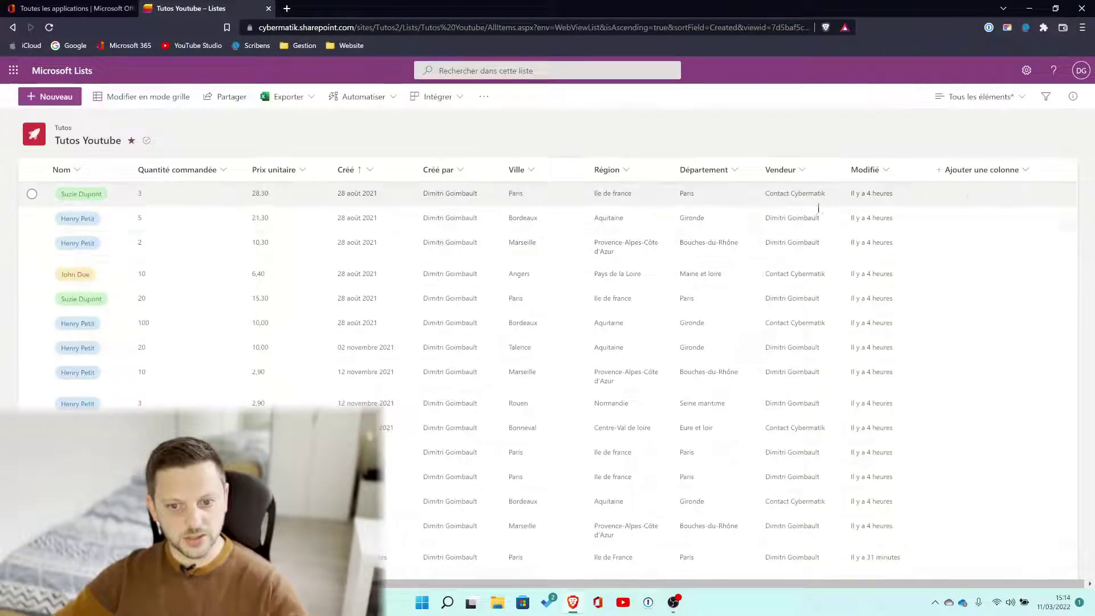
Step: Group the list items by the Nom column and look through the resulting groups
click(77, 170)
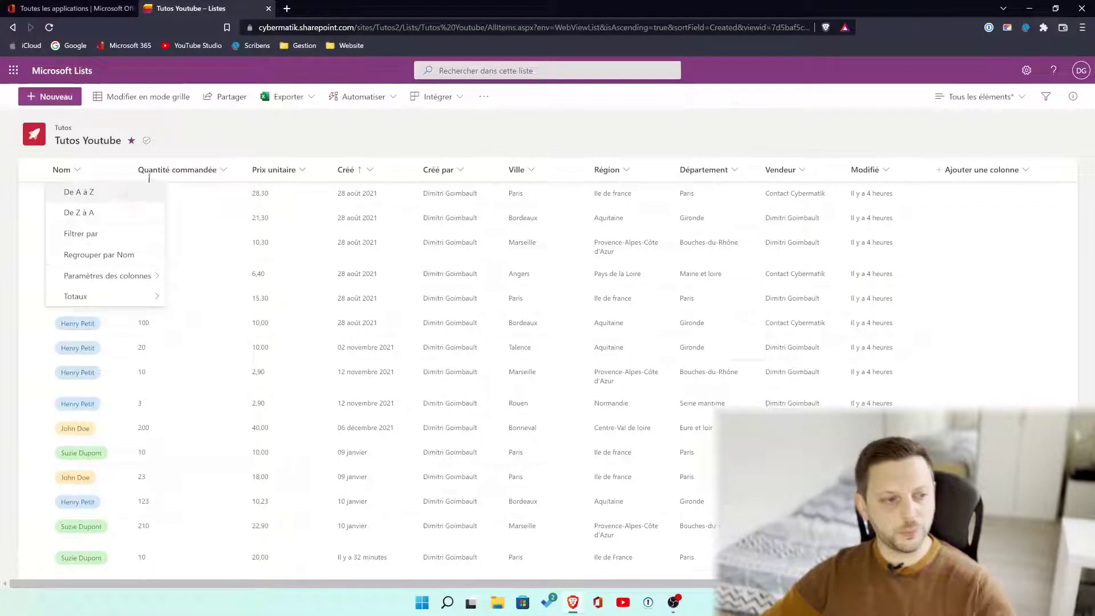
key(Escape)
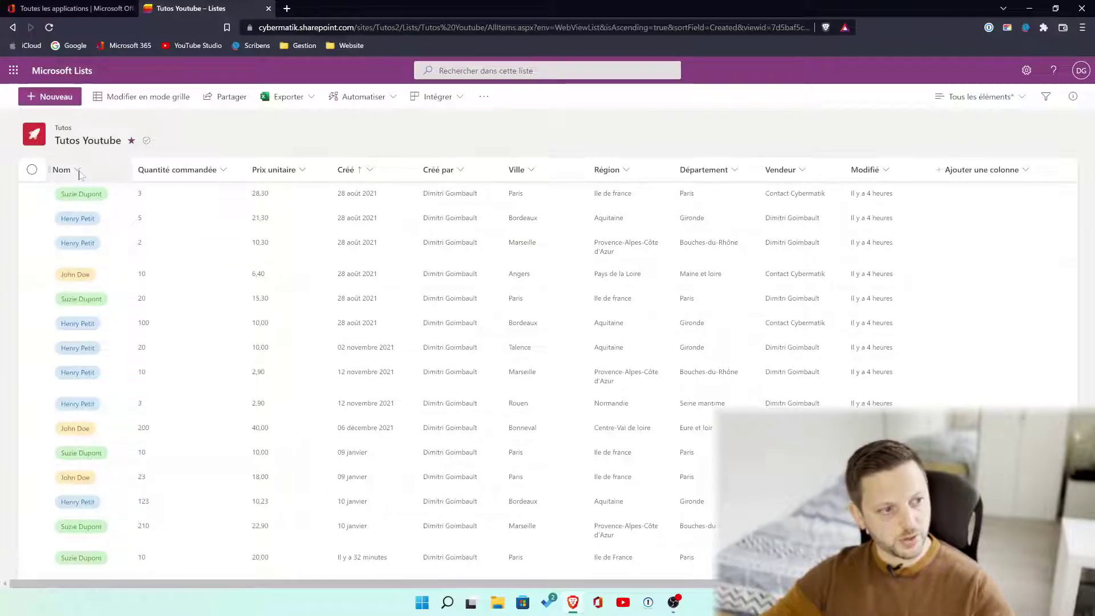
click(78, 170)
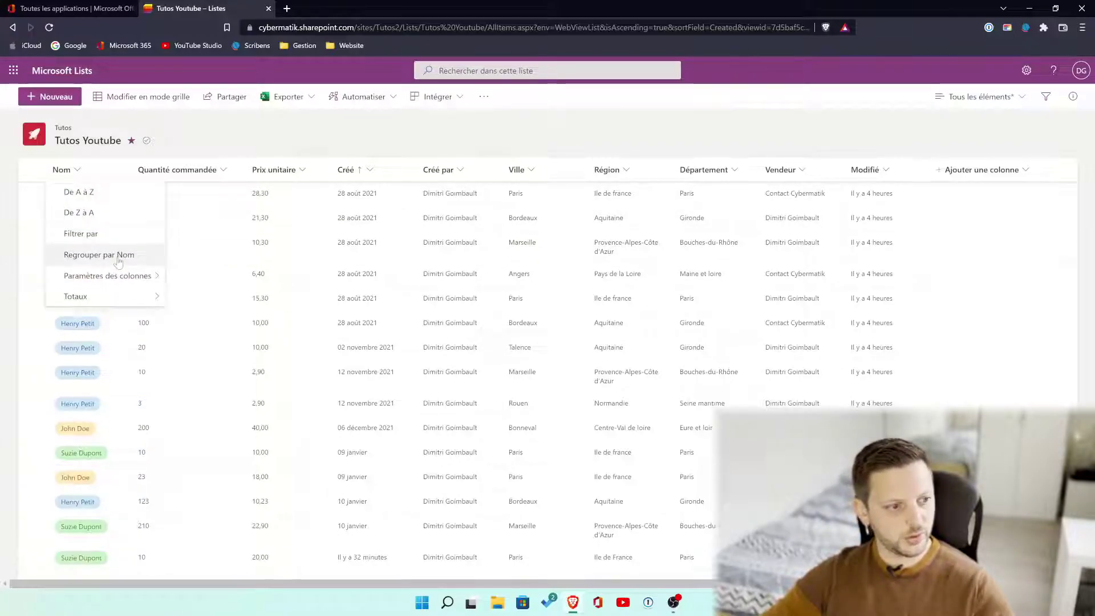
click(118, 260)
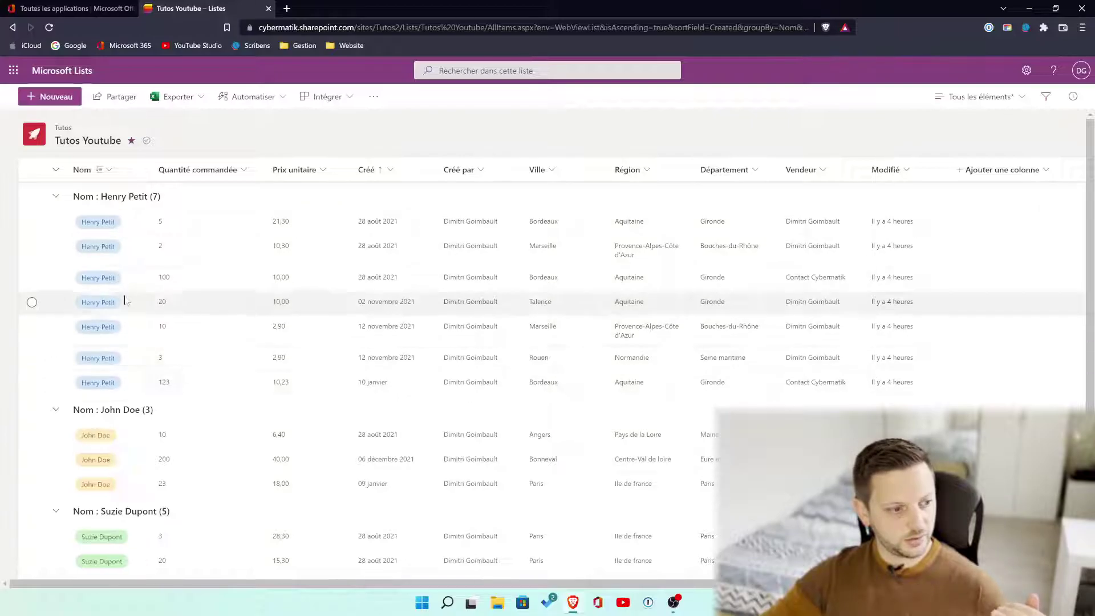
scroll(113, 436, down, 1)
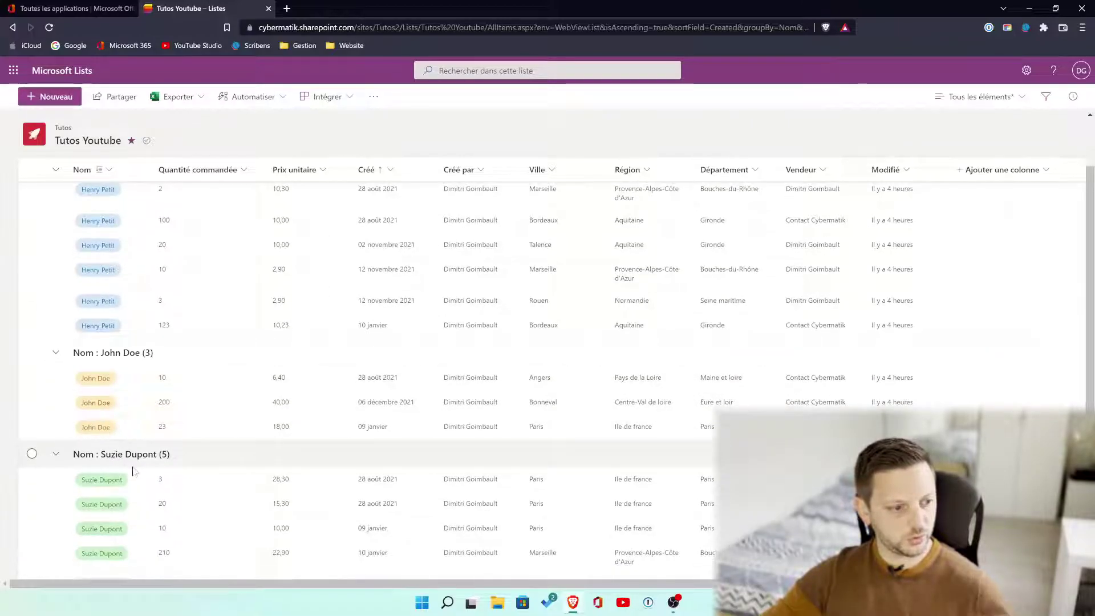
scroll(134, 471, up, 1)
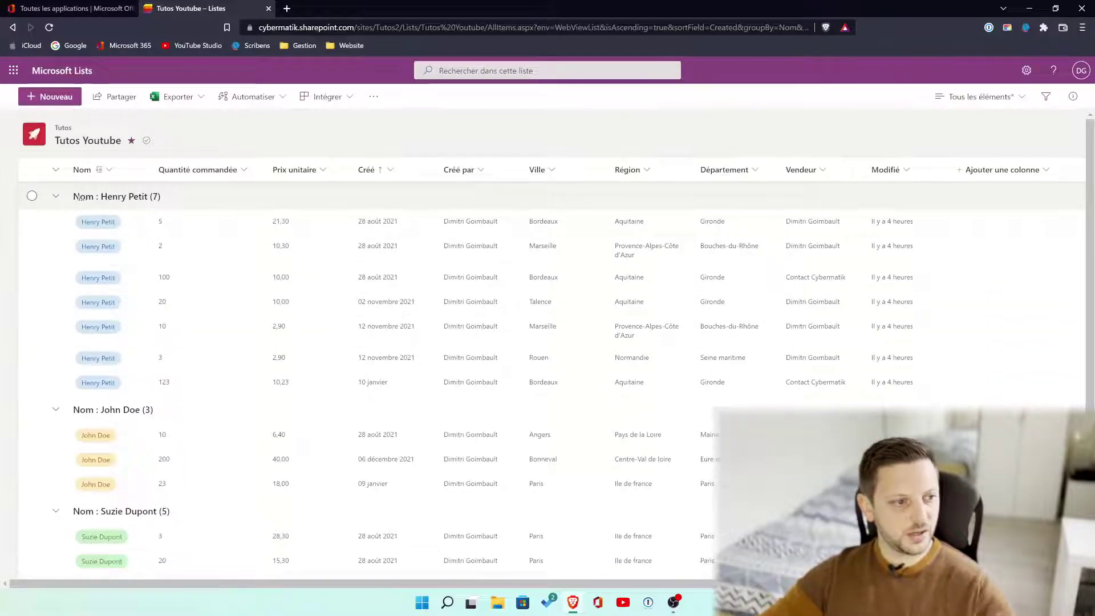
Step: Collapse all three name groups, then toggle the first group and leave it expanded
click(56, 196)
click(56, 224)
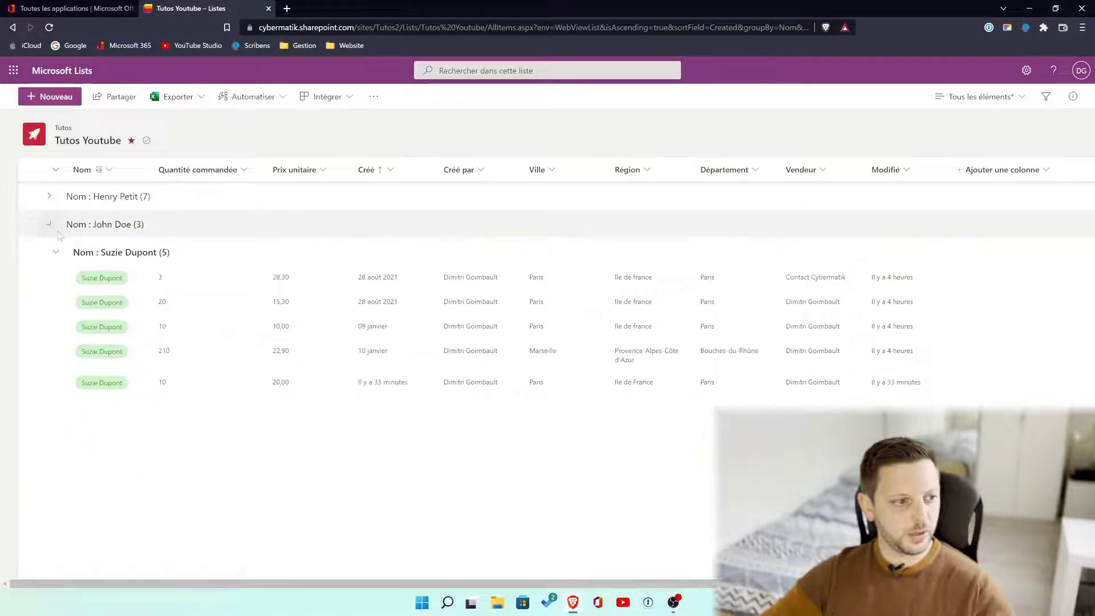
click(56, 252)
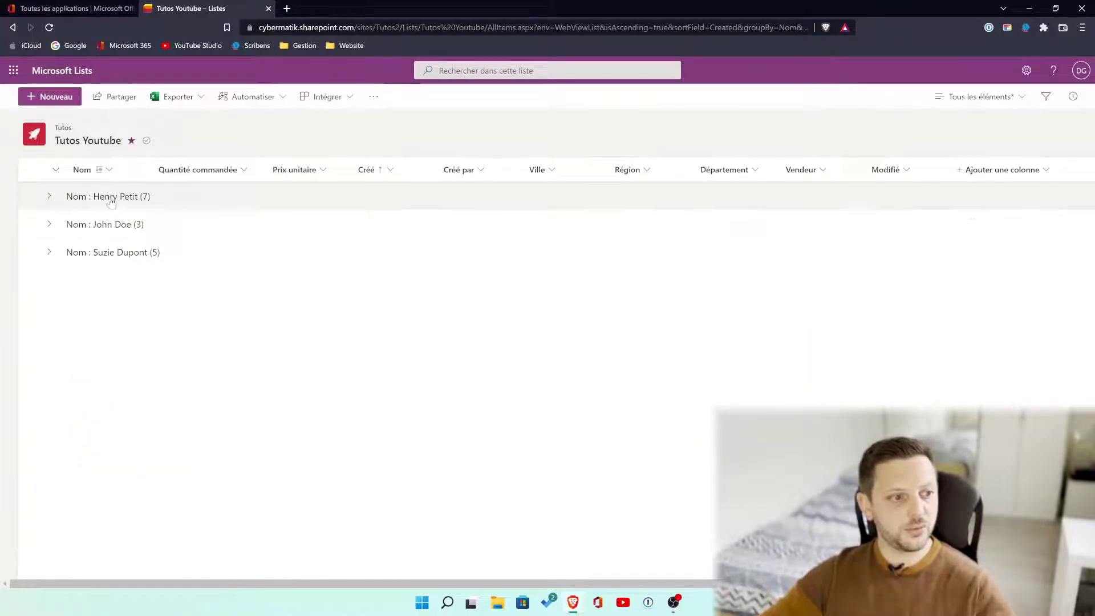
click(49, 196)
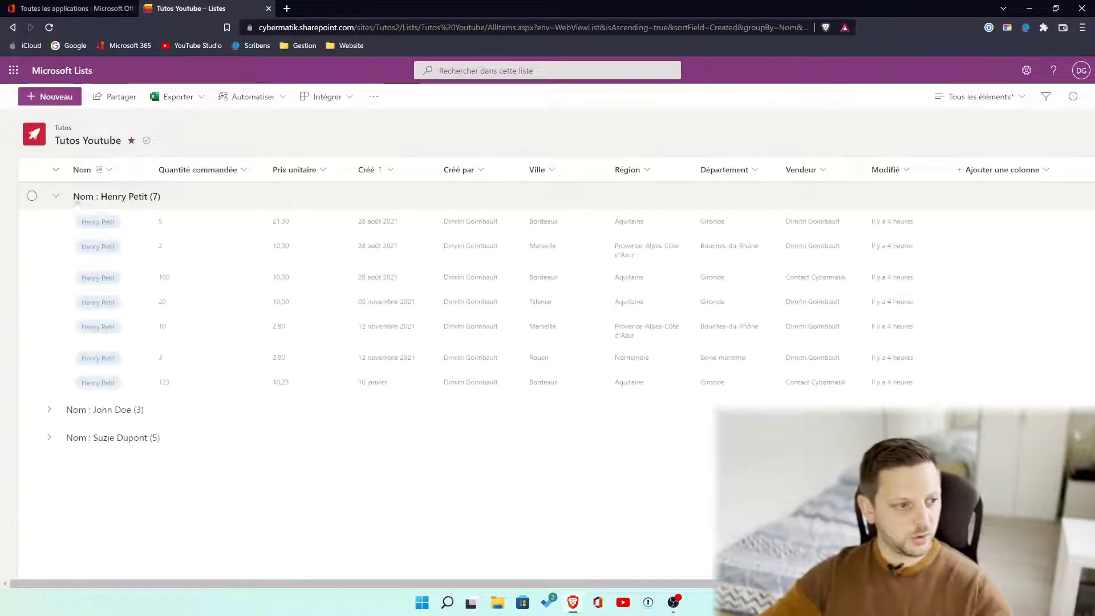
click(51, 197)
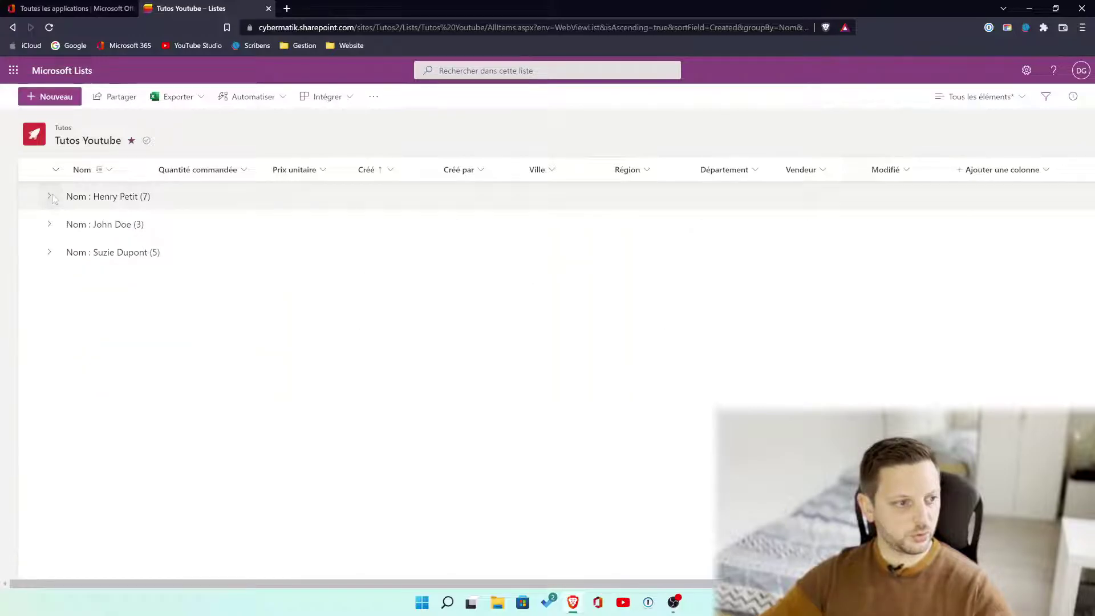
click(50, 196)
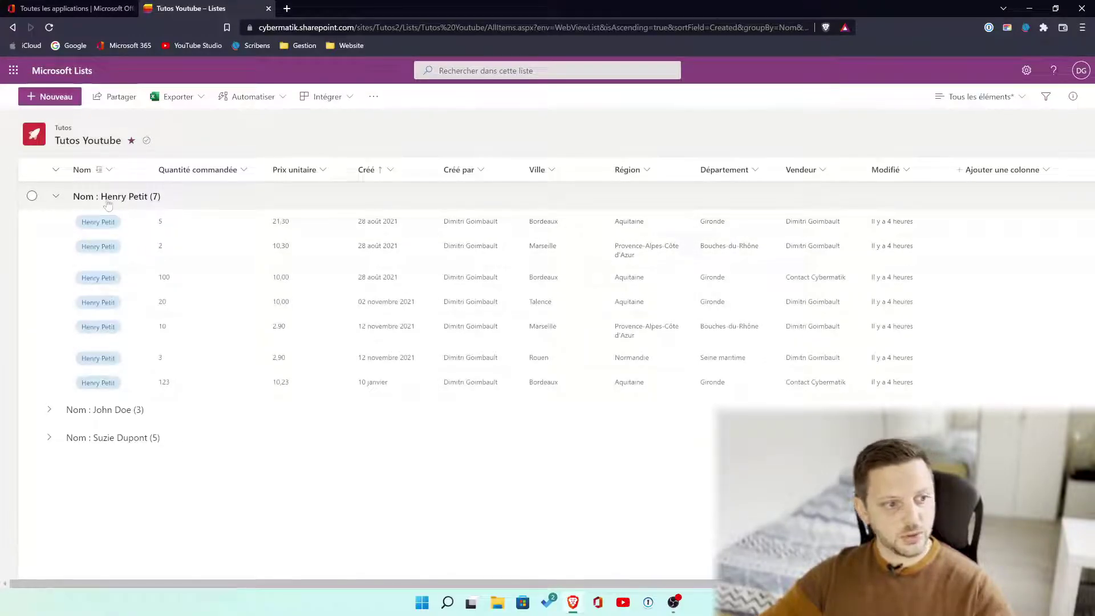
Step: View the first name group on its own, return to the full Tutos Youtube list and expand the other two groups
click(120, 196)
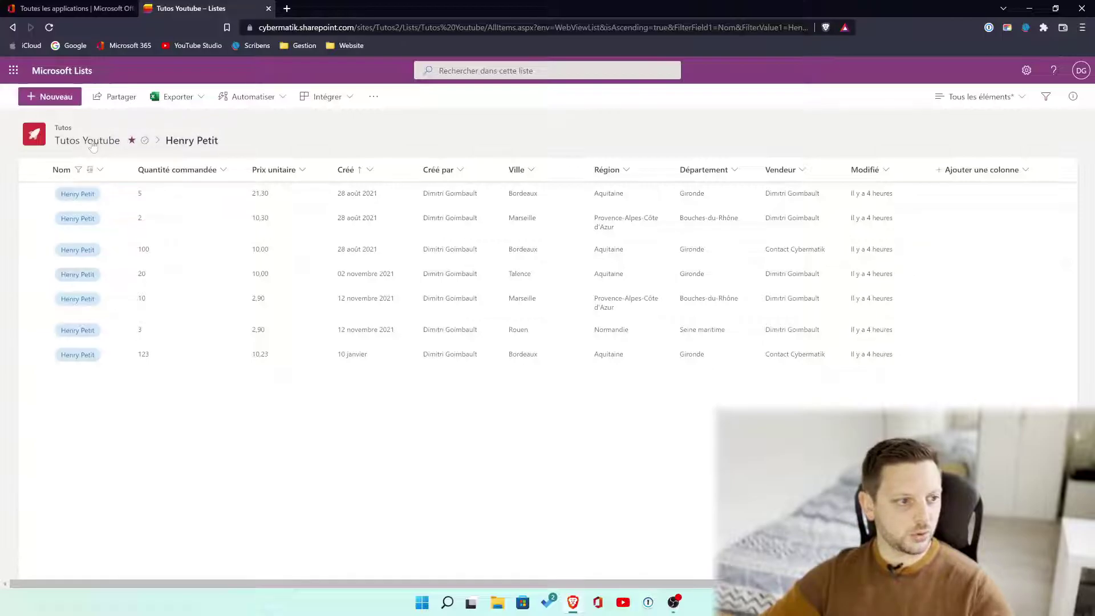
click(93, 143)
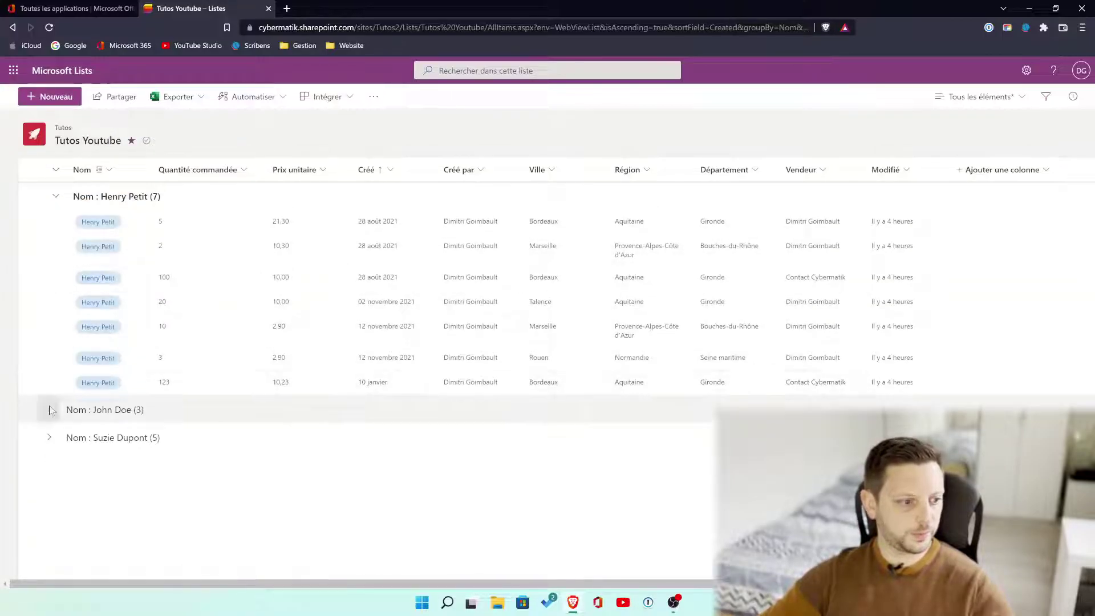
click(50, 409)
click(50, 510)
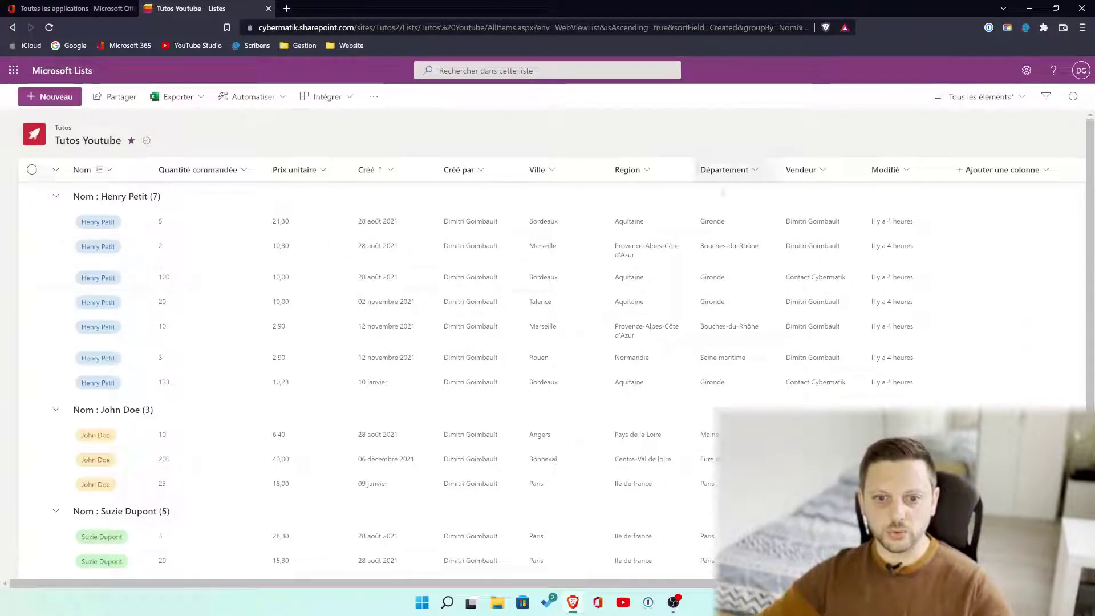
Step: Save the grouped display as a new public view named Groupage nom and look over its items
click(988, 102)
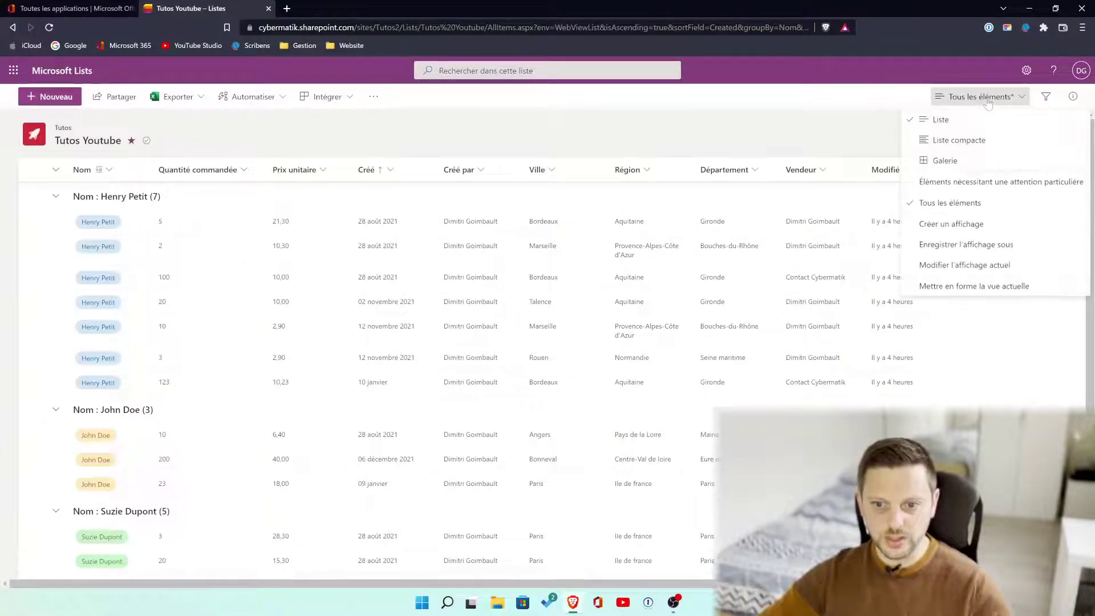
click(987, 246)
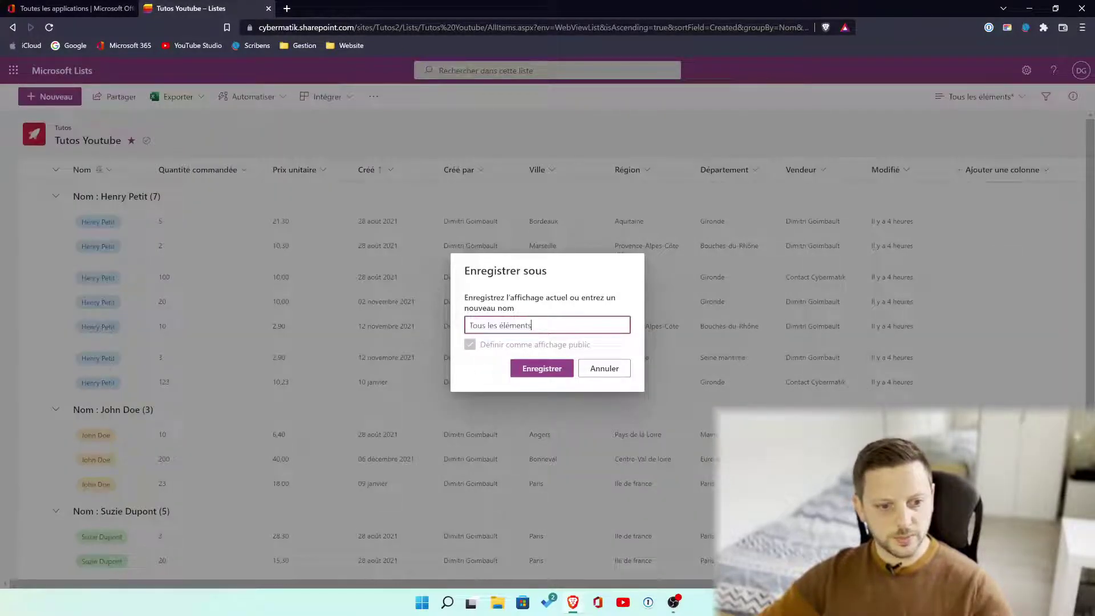
text(Groupage nom)
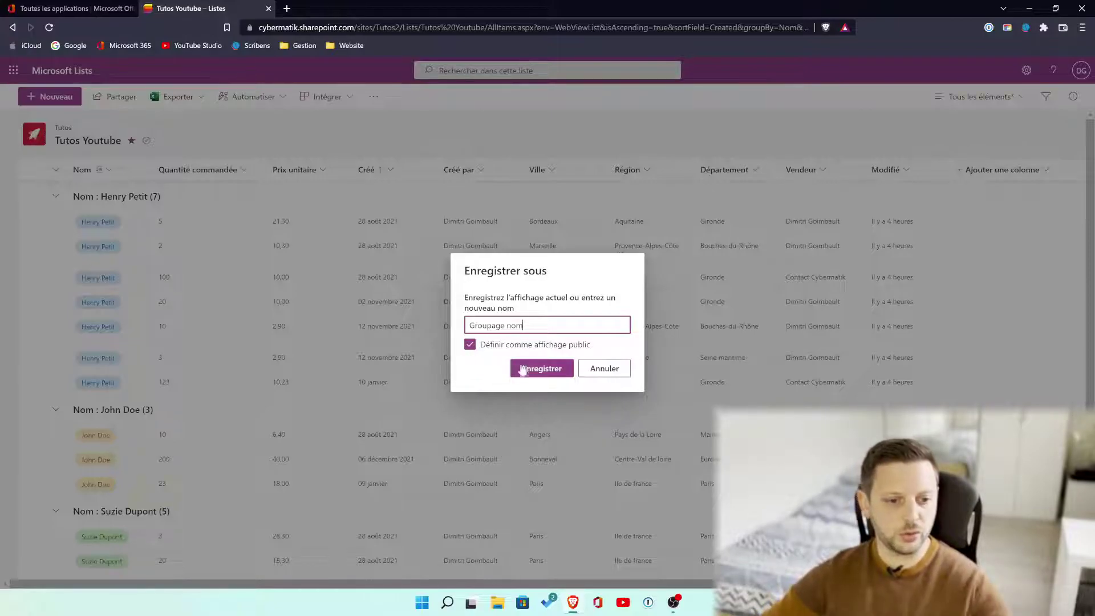
click(550, 369)
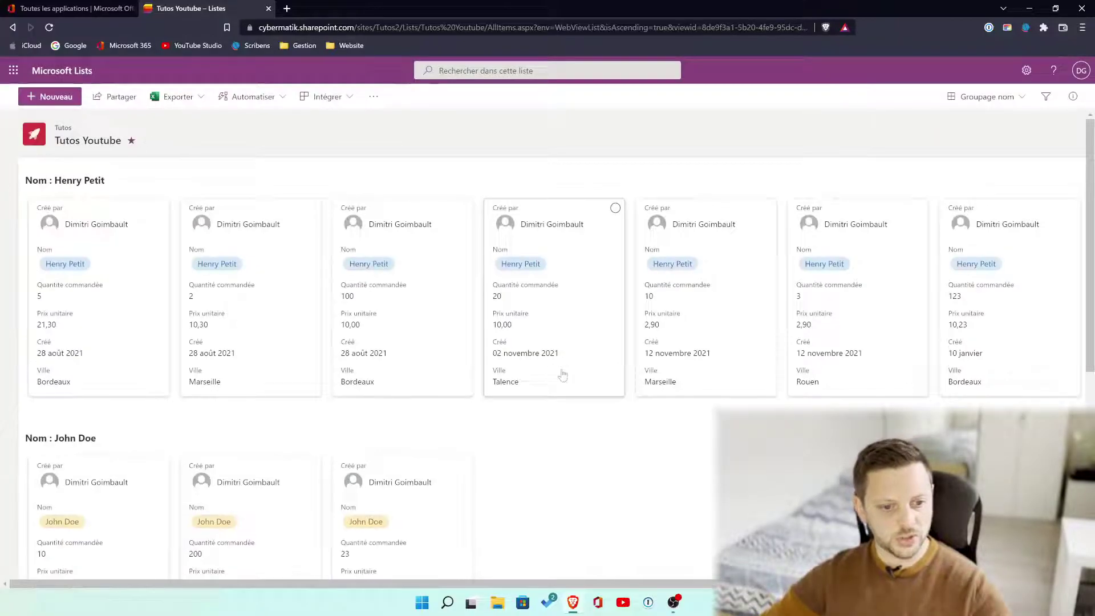
scroll(560, 488, down, 3)
scroll(561, 488, up, 3)
Step: Change the layout of the Groupage nom view to Liste, briefly comparing it with the Galerie layout
click(985, 98)
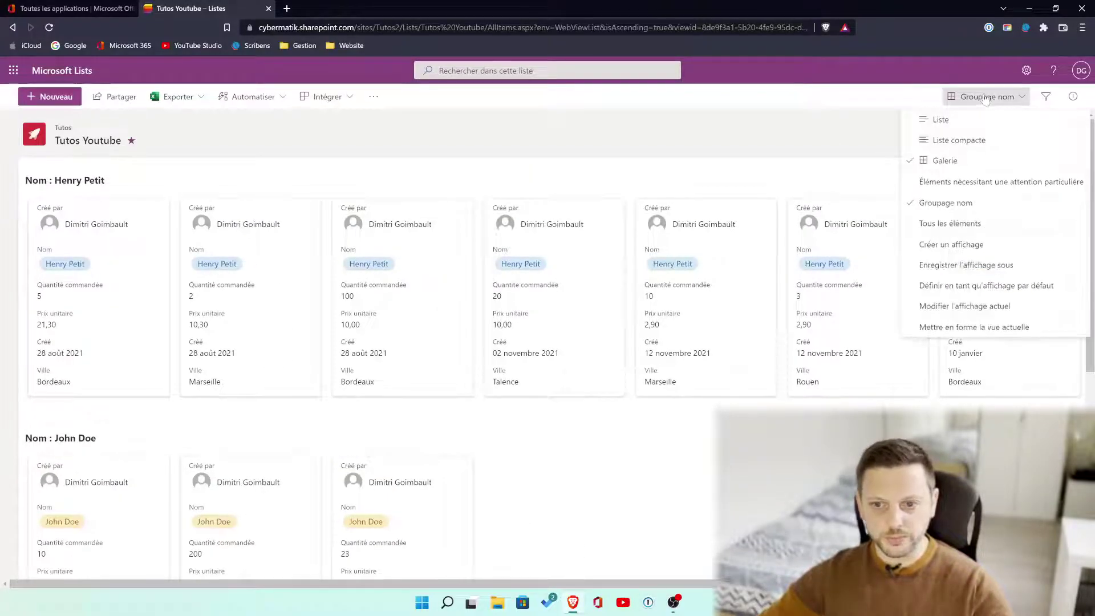
click(974, 119)
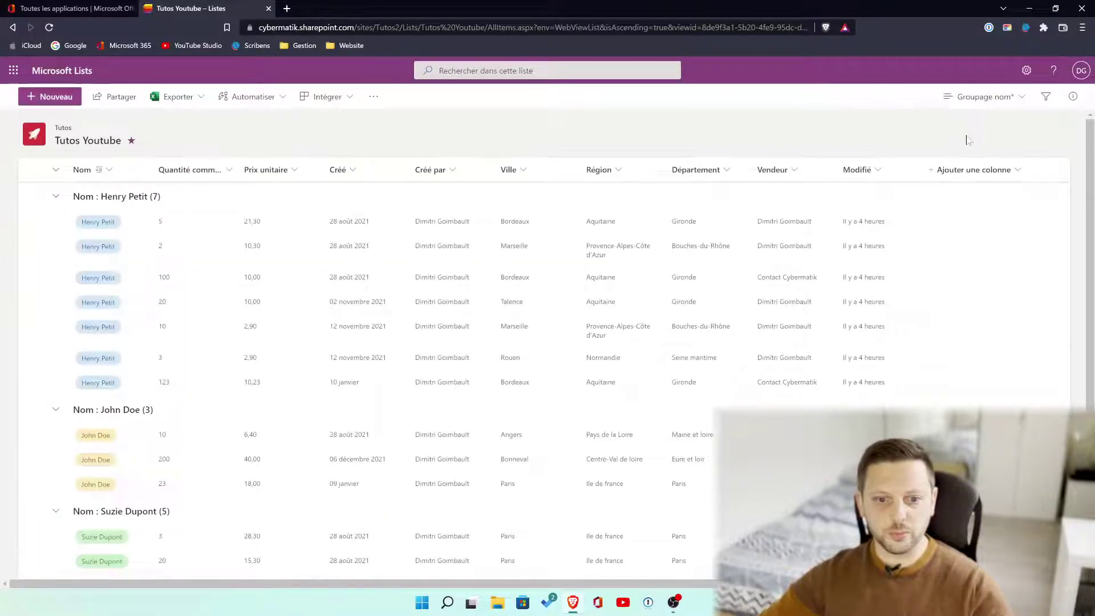
click(985, 97)
click(958, 160)
click(978, 100)
click(973, 121)
Step: Save the Liste layout to the view under its existing name, Groupage nom
click(974, 100)
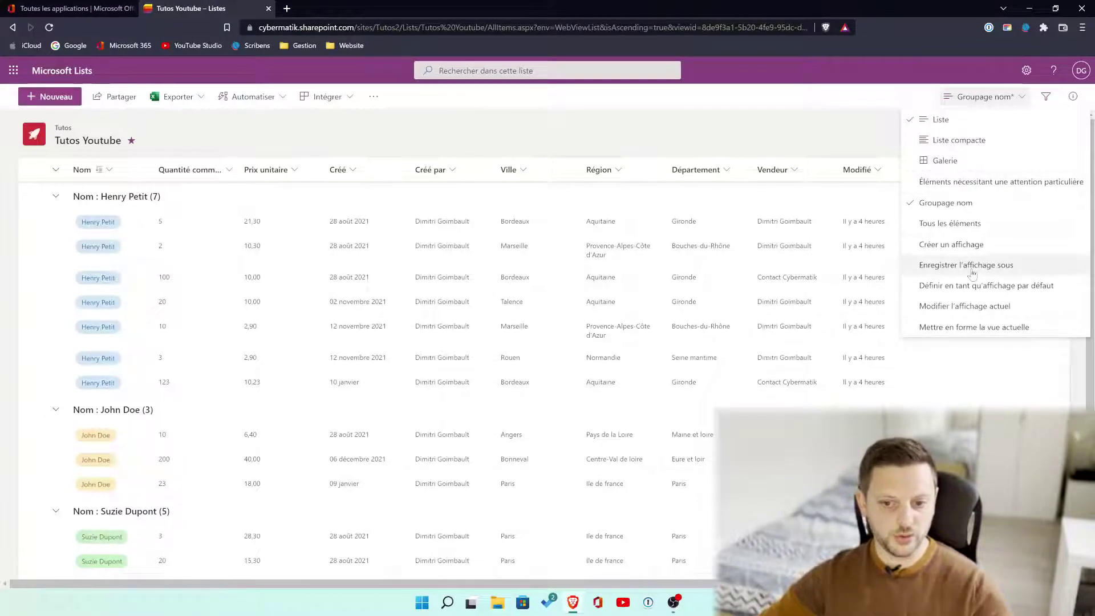
click(973, 266)
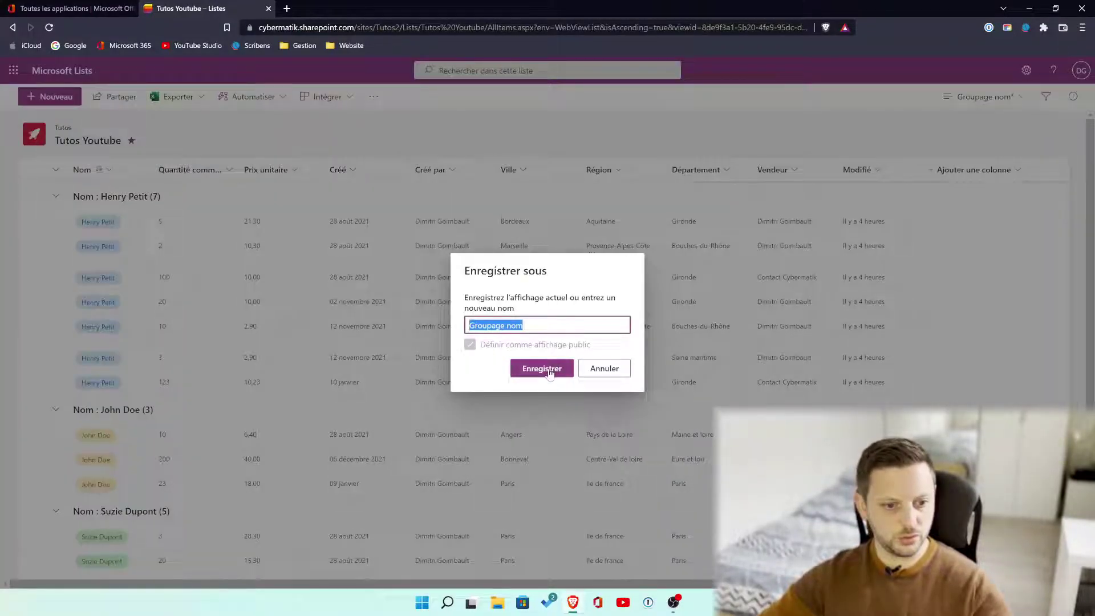
click(542, 369)
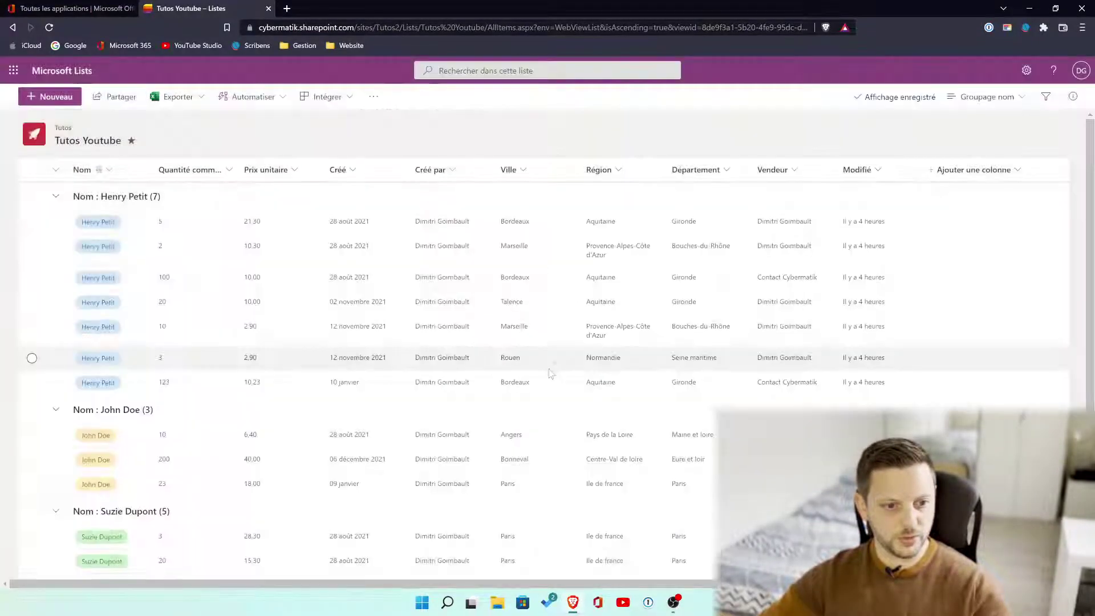
Step: Compare the Tous les éléments and Groupage nom views by switching between them, ending on Tous les éléments
click(989, 97)
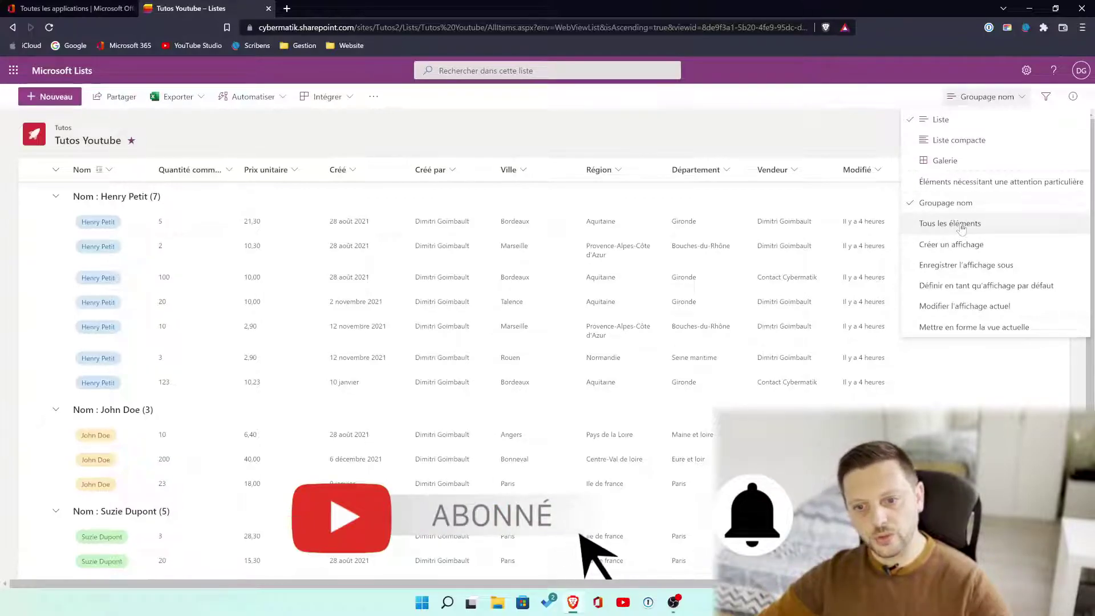
click(961, 224)
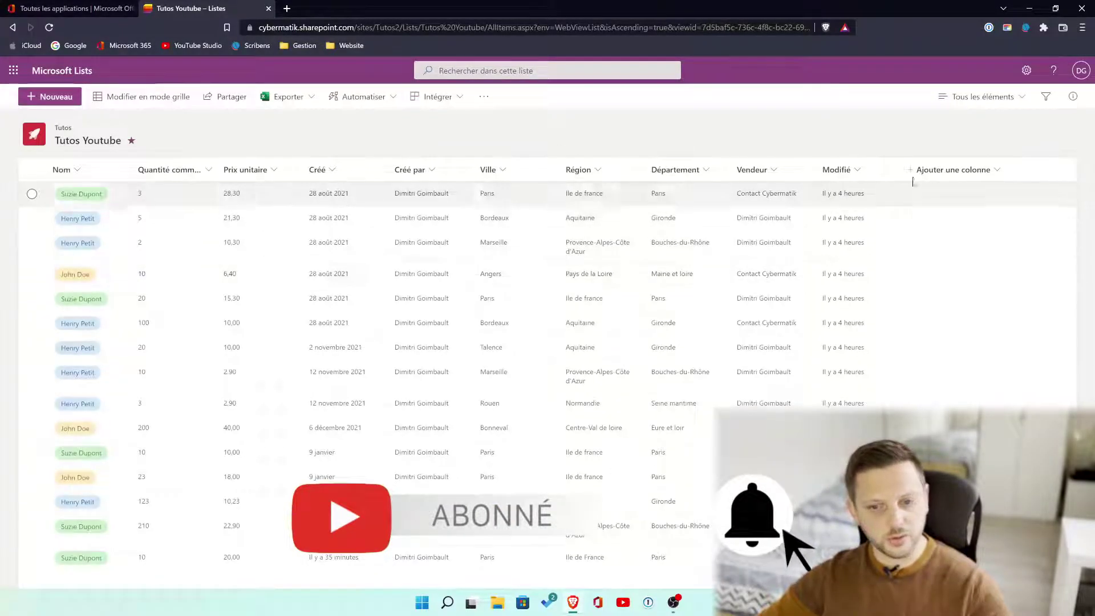
click(963, 97)
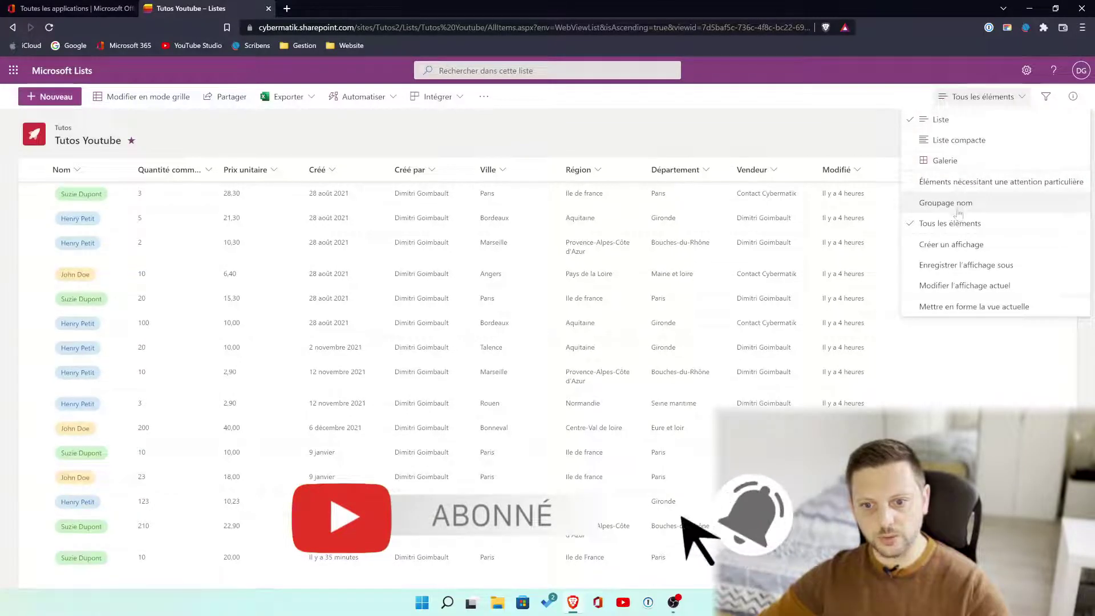
click(958, 209)
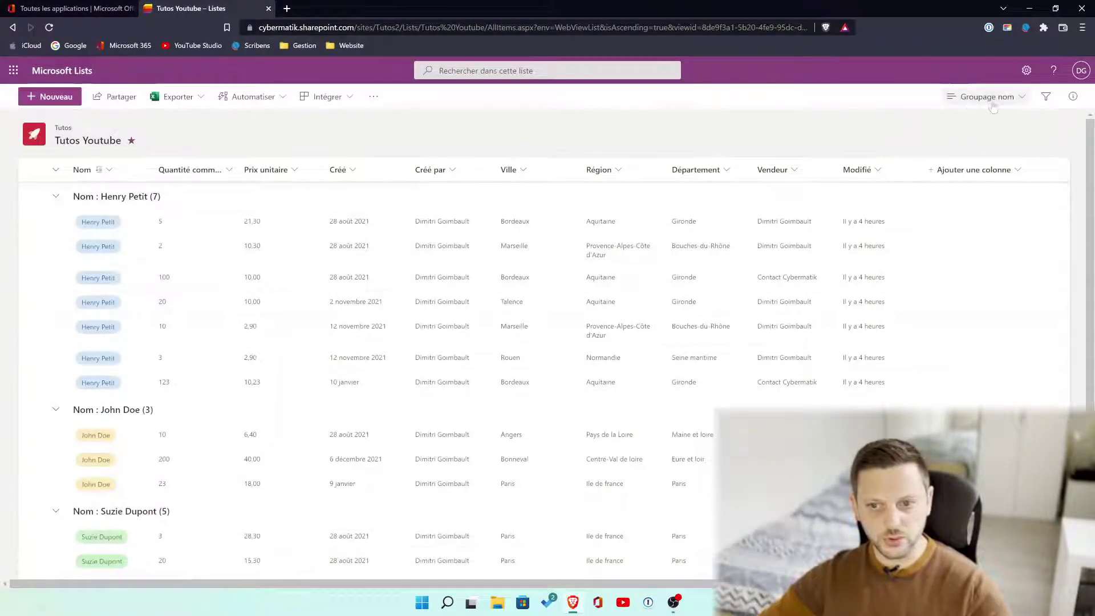
click(990, 98)
click(961, 223)
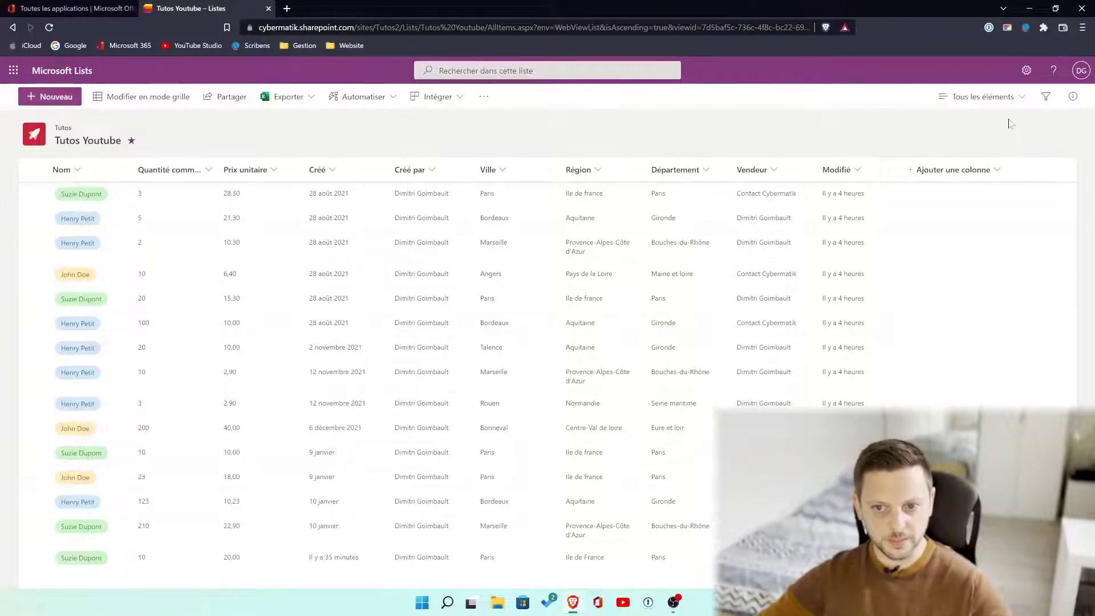
Step: Open the settings page of the Tutos Youtube list and examine its Colonnes and Affichages sections
click(1027, 71)
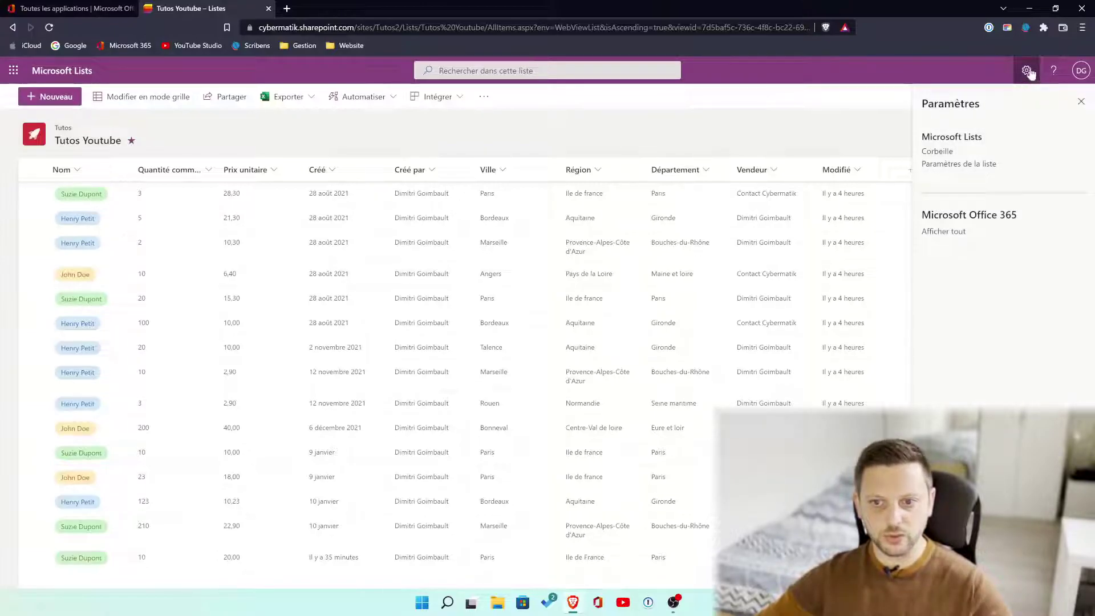
click(974, 166)
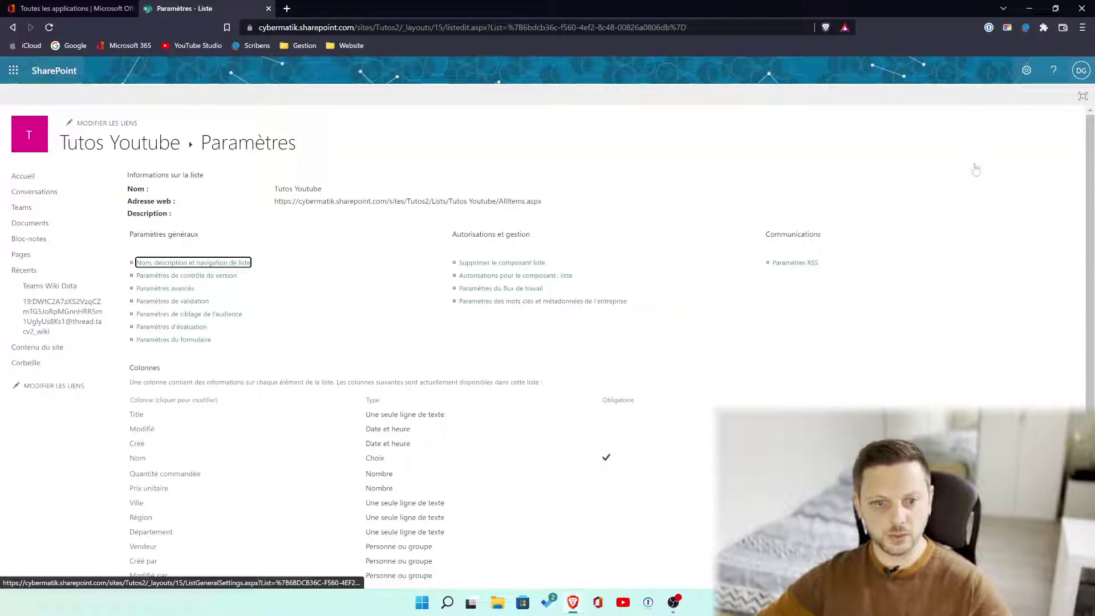
scroll(399, 463, down, 4)
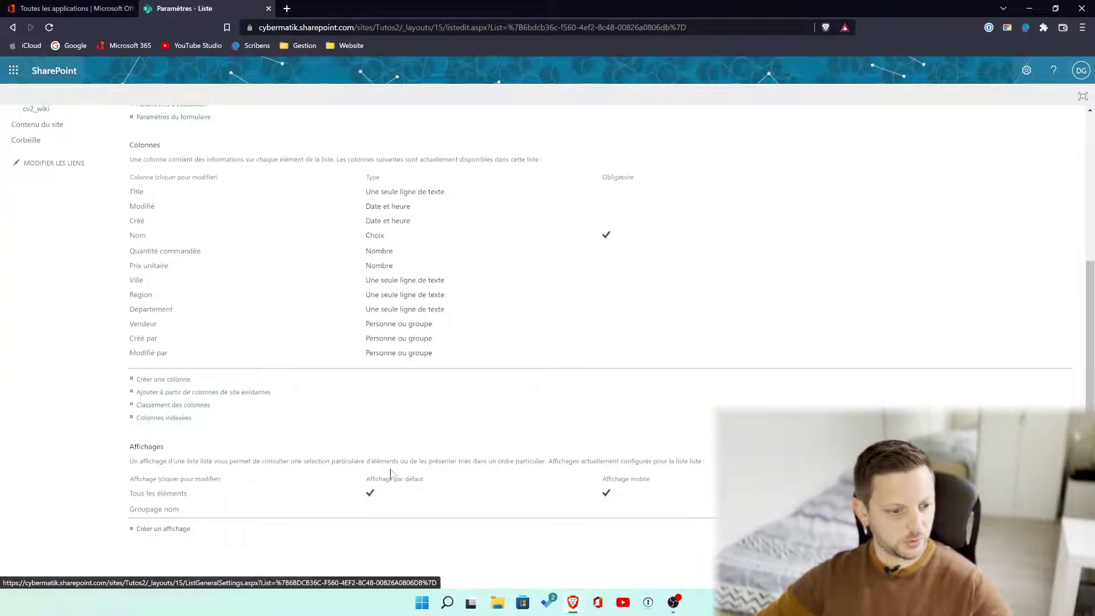
scroll(391, 473, up, 4)
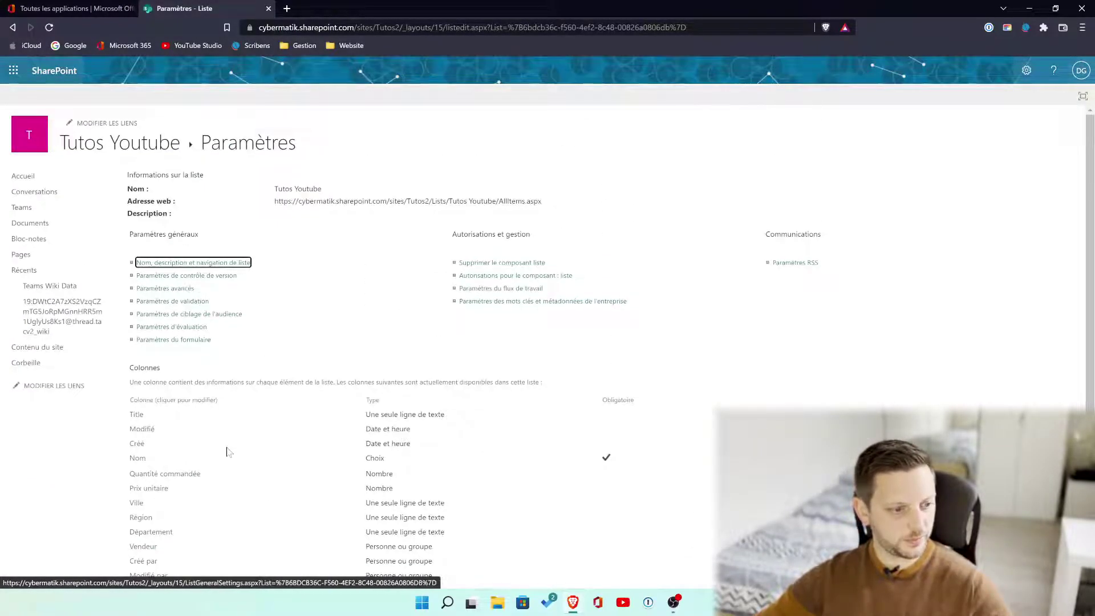
scroll(227, 450, down, 4)
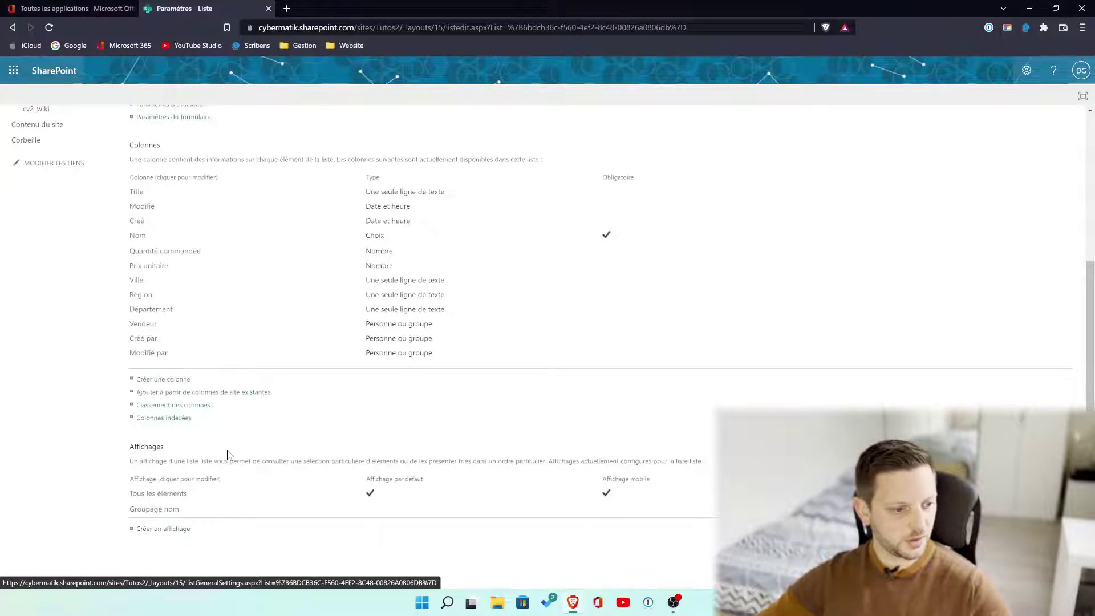
Step: Start a new standard view (Affichage standard) for the list and name it Mes ventes
click(165, 529)
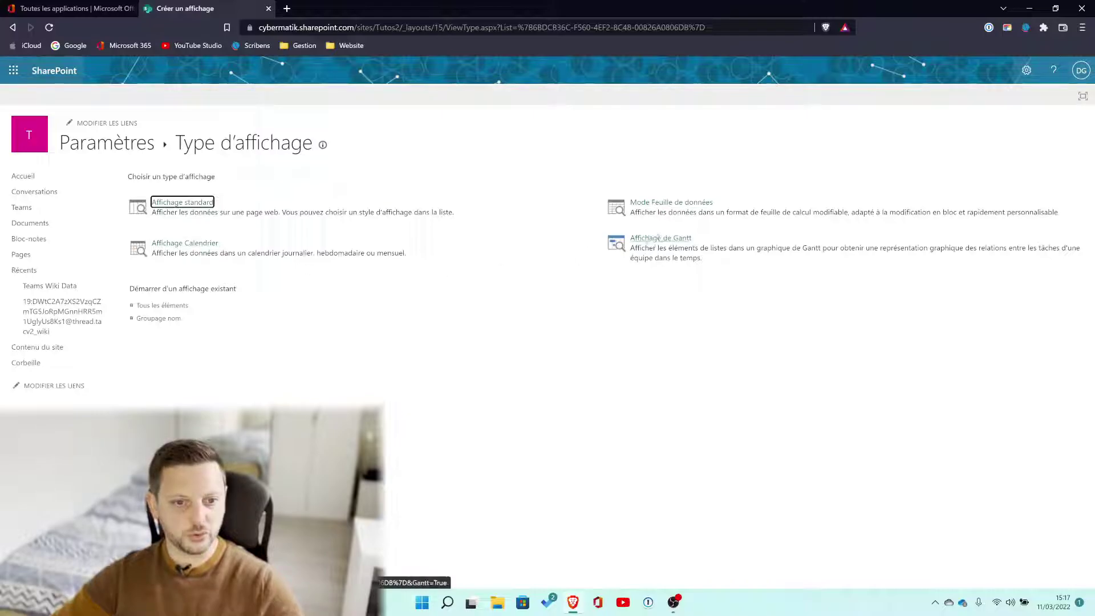
click(196, 204)
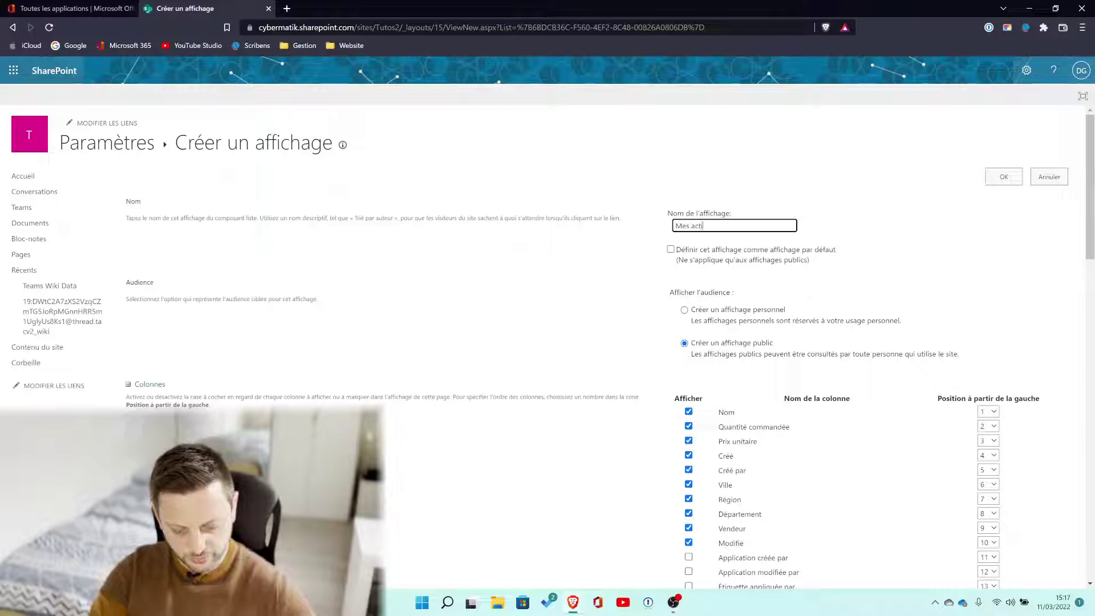
key(BackSpace)
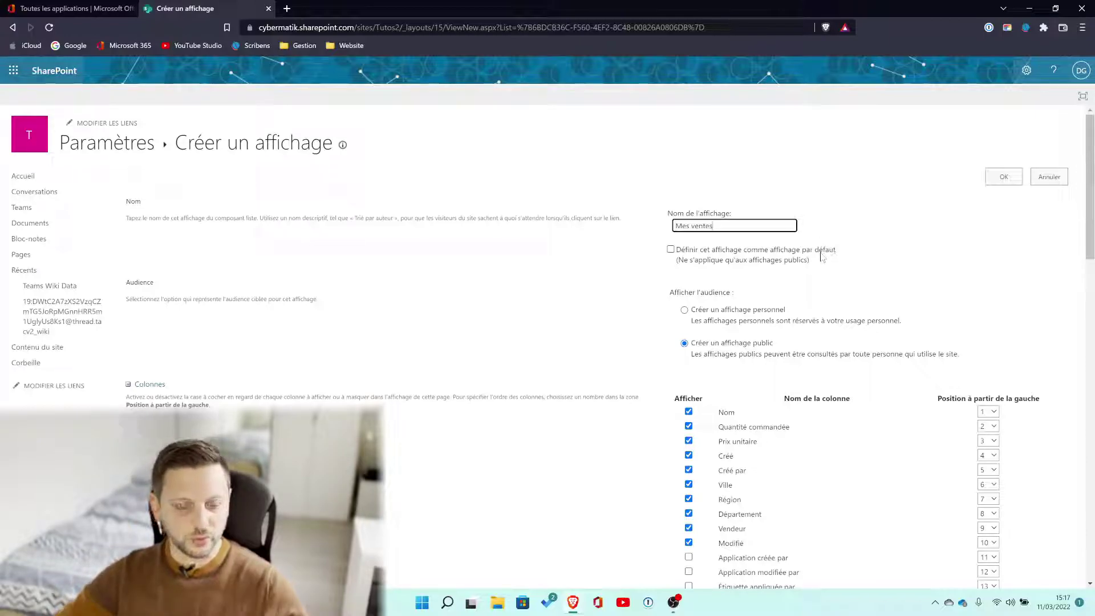
Step: Examine the column selection, Trier and Filtrer sections of the new view's creation form
scroll(819, 252, down, 4)
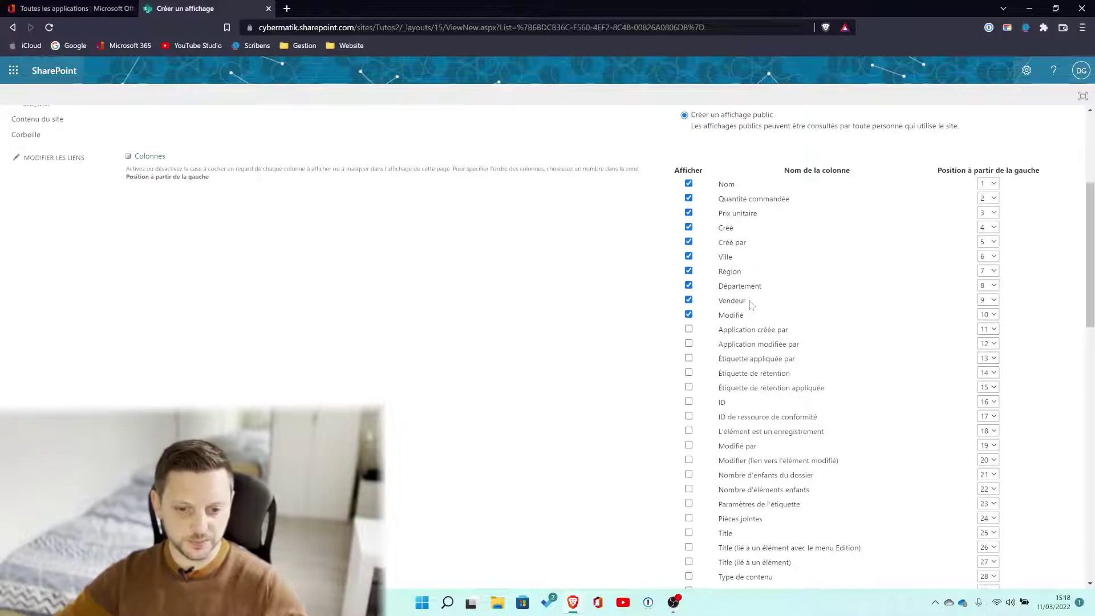
scroll(750, 305, down, 2)
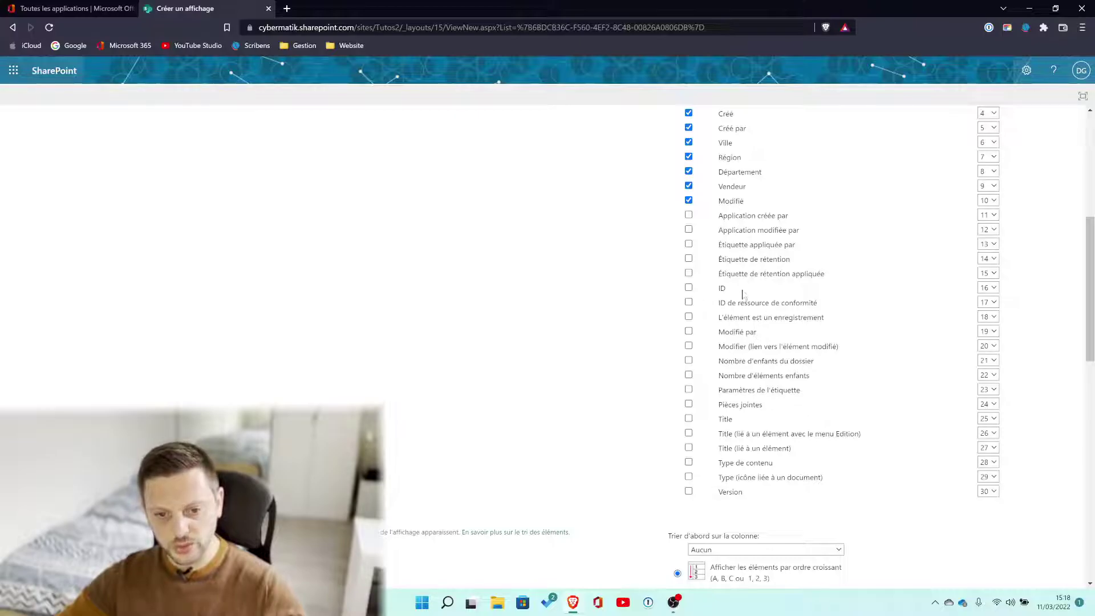
scroll(746, 306, up, 1)
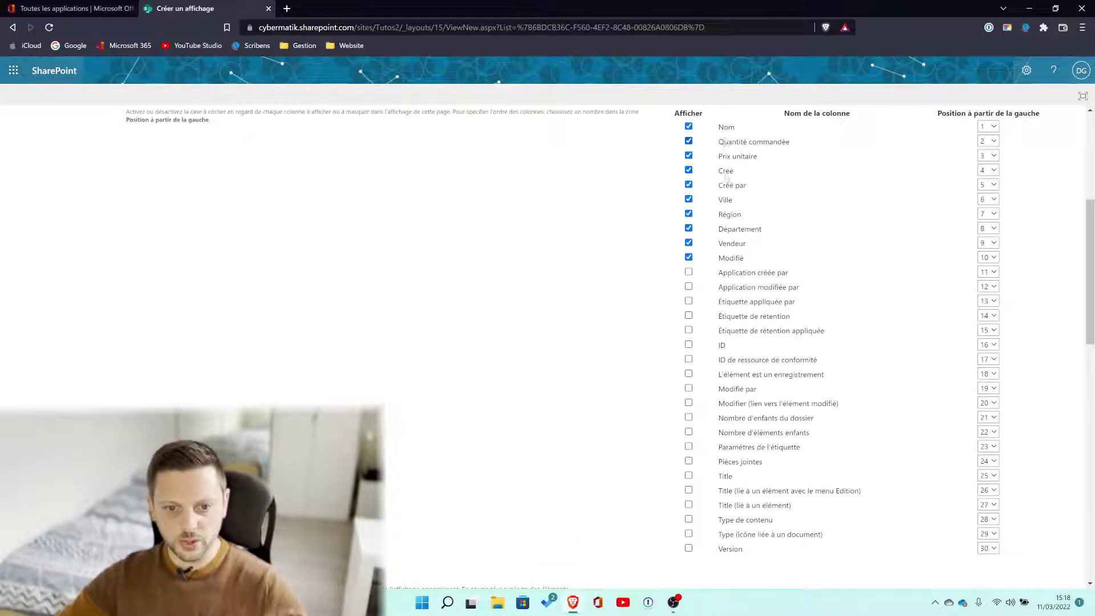
scroll(765, 374, down, 6)
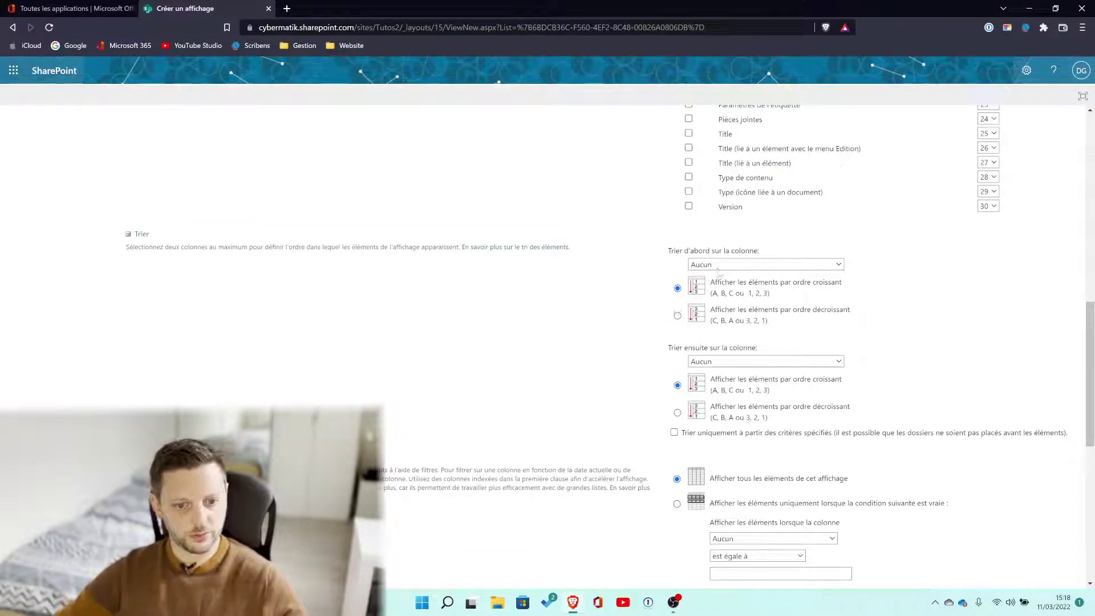
scroll(613, 442, down, 1)
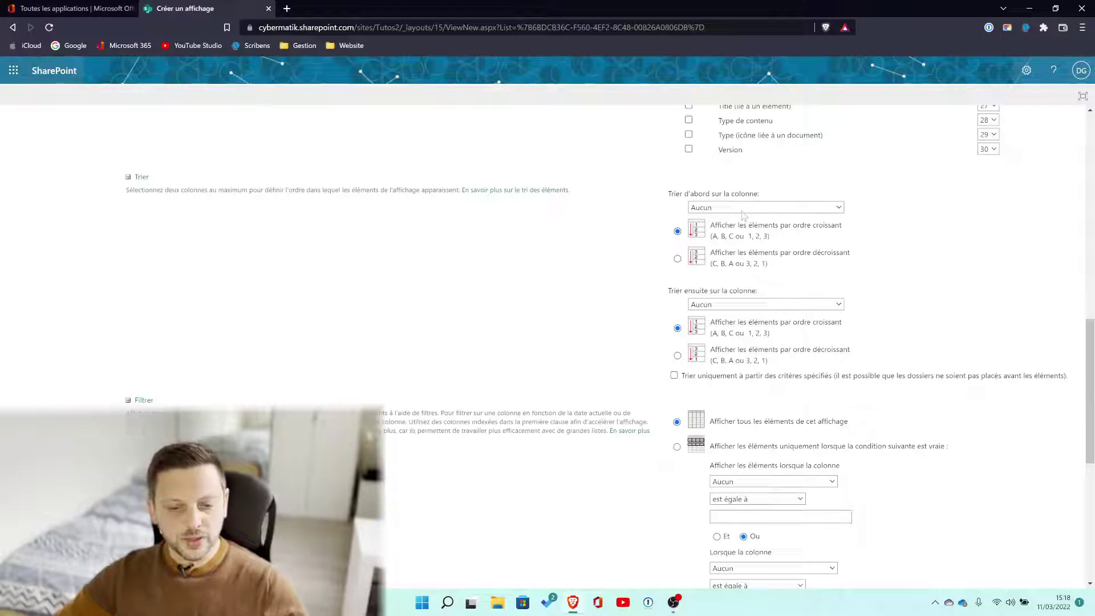
scroll(763, 448, down, 1)
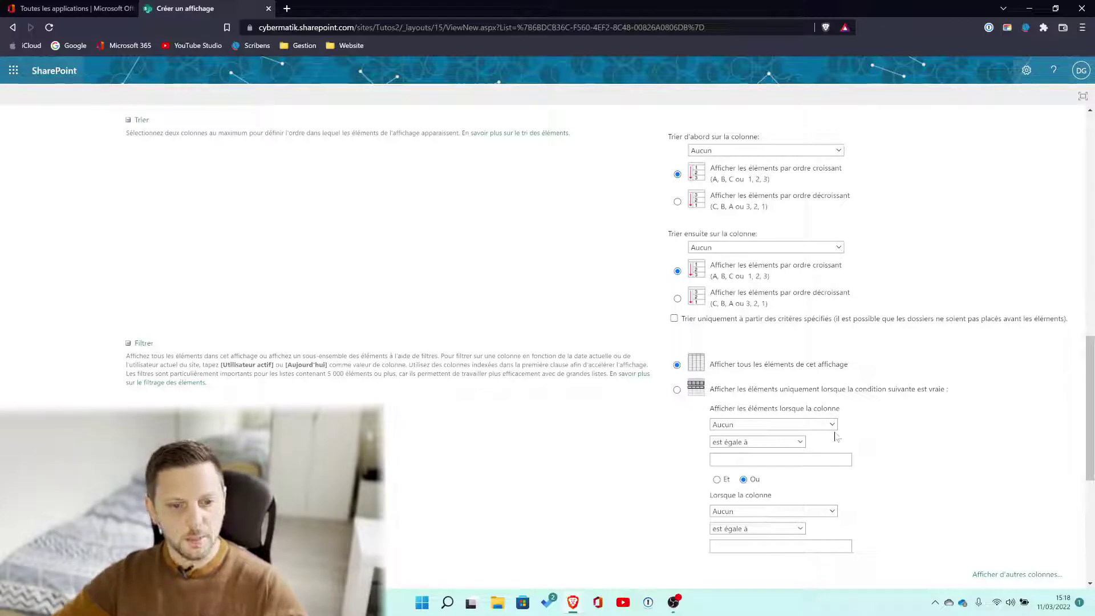
scroll(836, 437, down, 1)
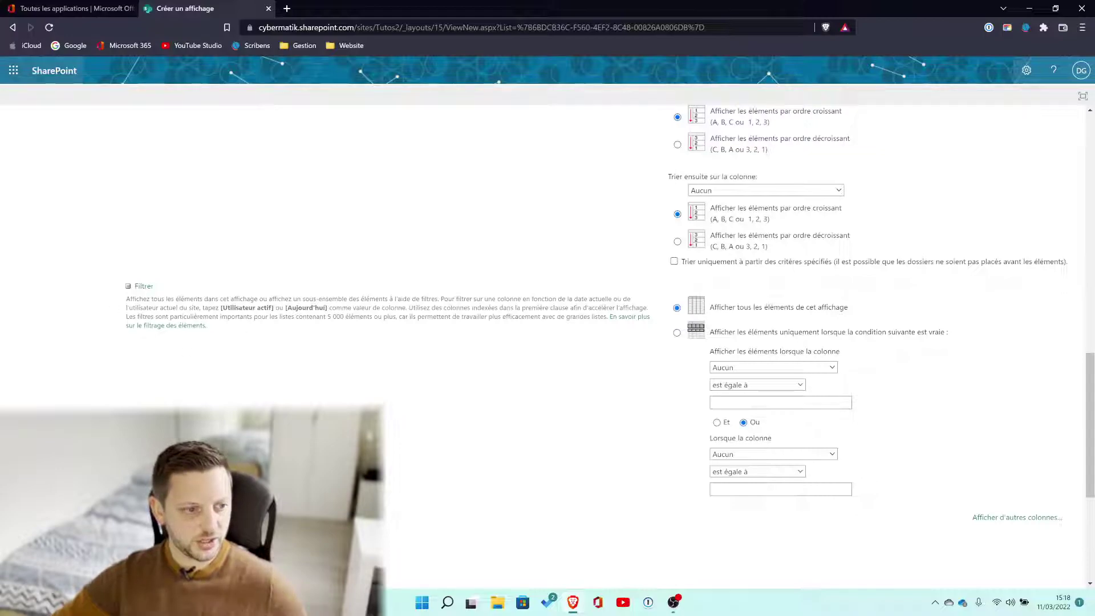
Step: Copy the [Utilisateur actif] keyword, including its brackets, from the Filtrer section's help text
drag(264, 308, 270, 308)
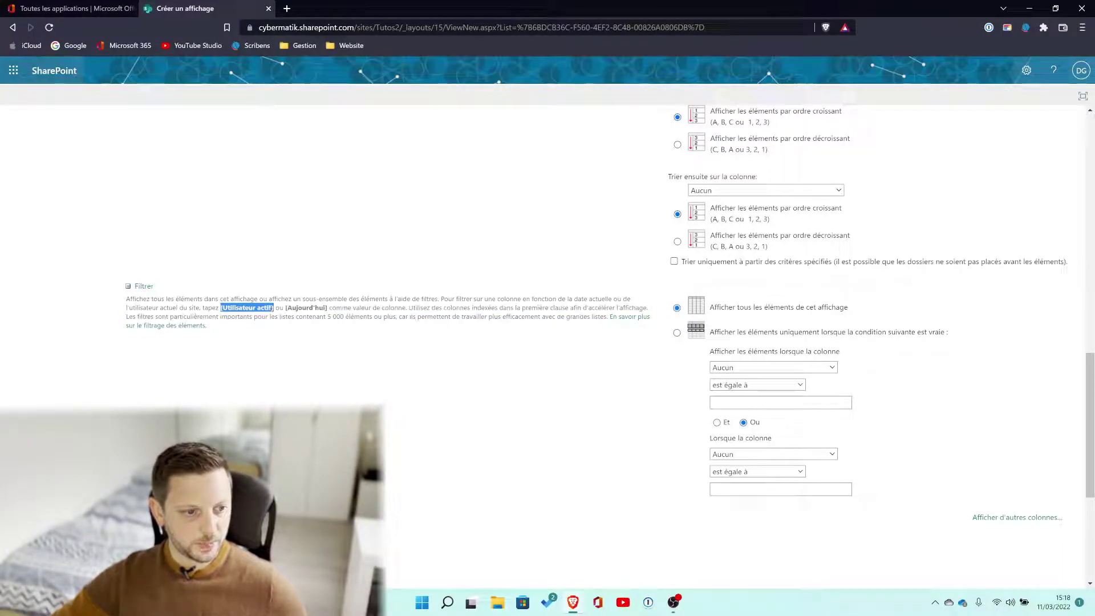
click(238, 308)
drag(238, 308, 221, 308)
key(ctrl+c)
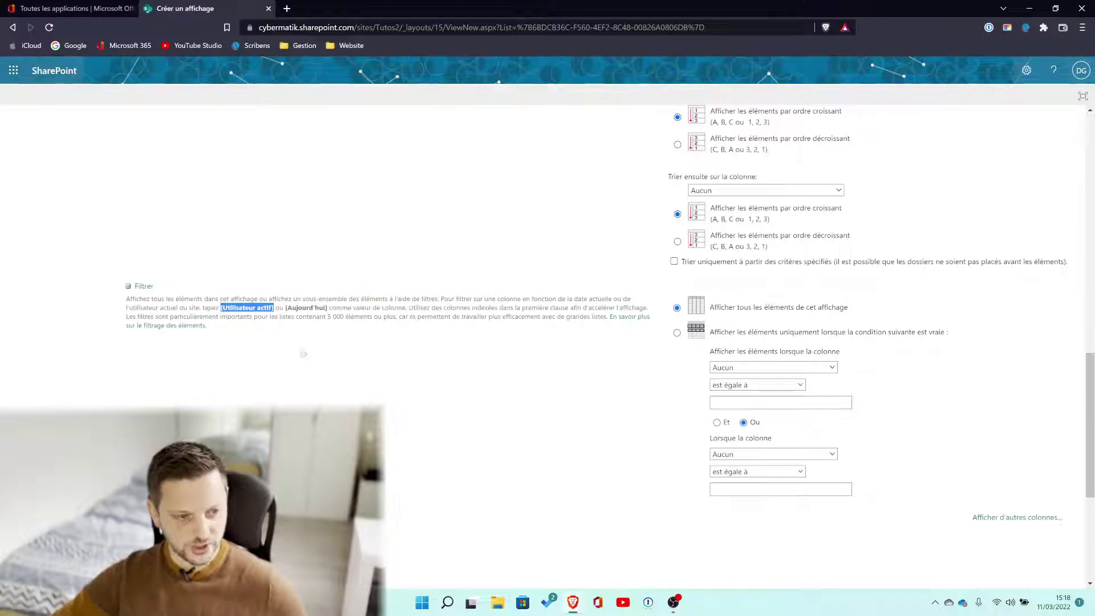
Step: Filter the view to items whose Vendeur column est égale à [Utilisateur actif], and create the view
click(822, 368)
scroll(798, 432, down, 3)
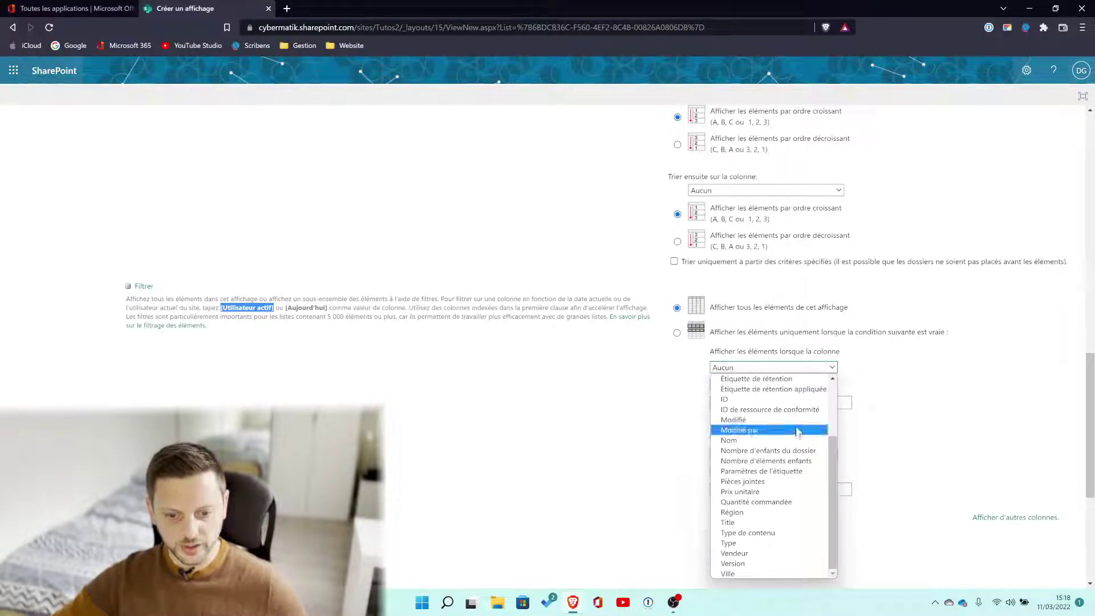
scroll(797, 431, up, 3)
scroll(770, 502, down, 3)
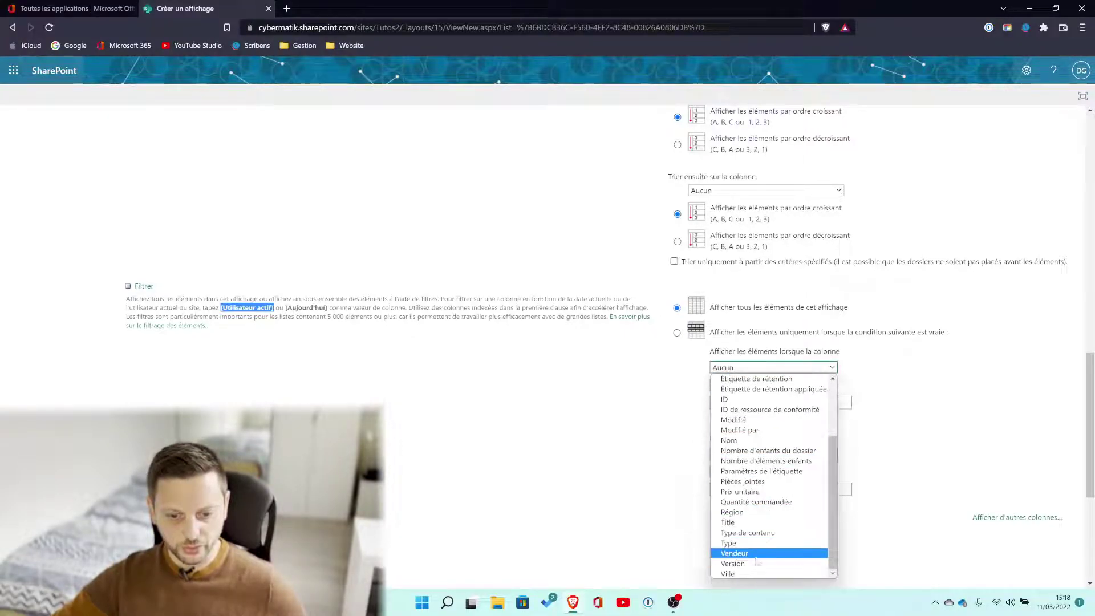
click(758, 554)
click(839, 403)
key(ctrl+v)
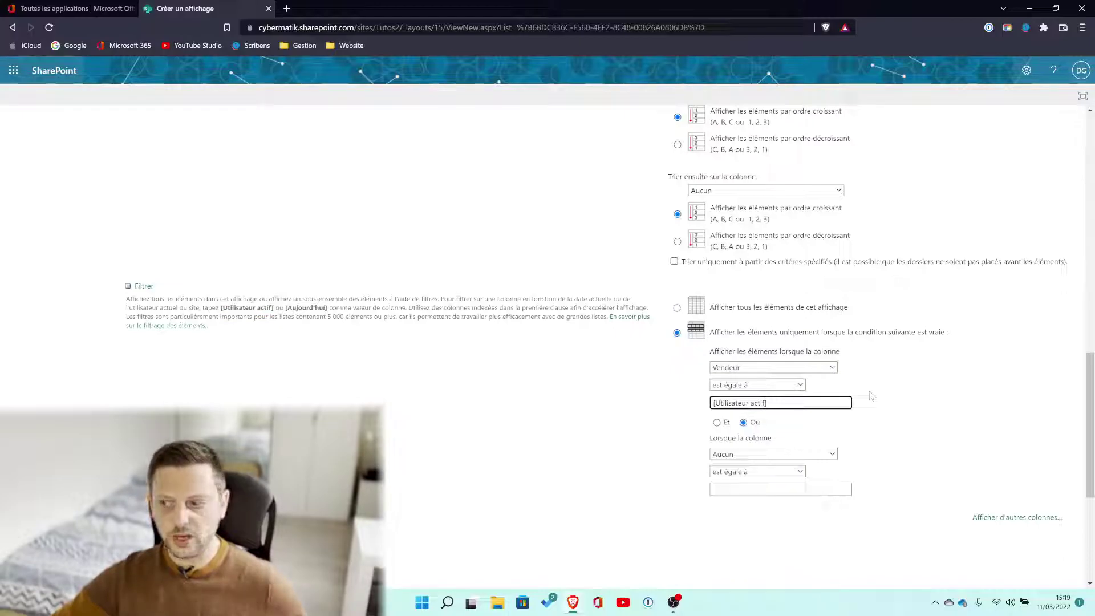
scroll(867, 398, down, 5)
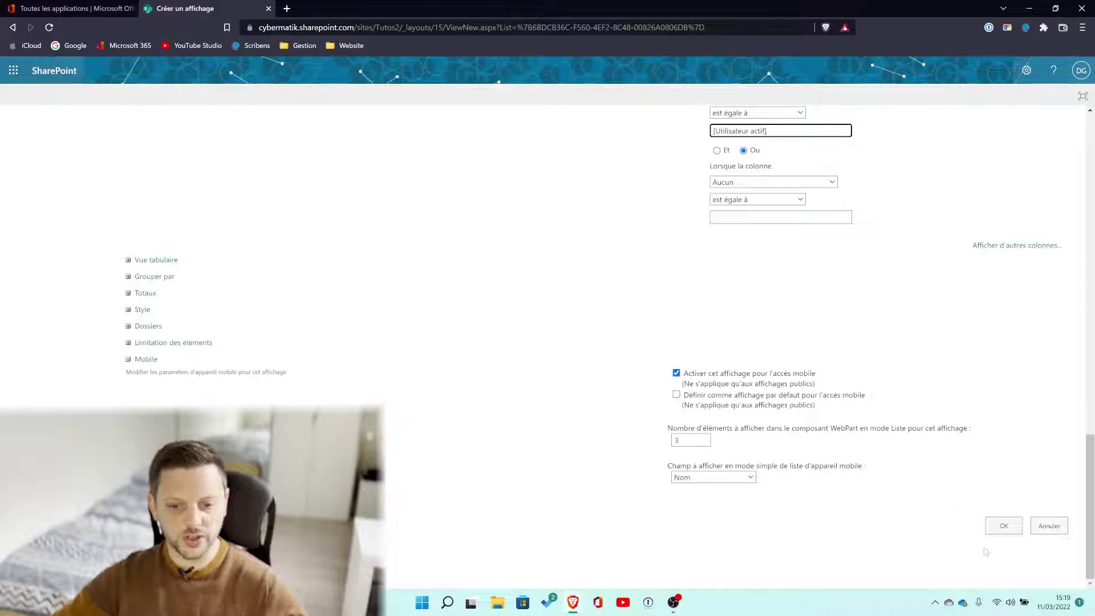
click(1004, 525)
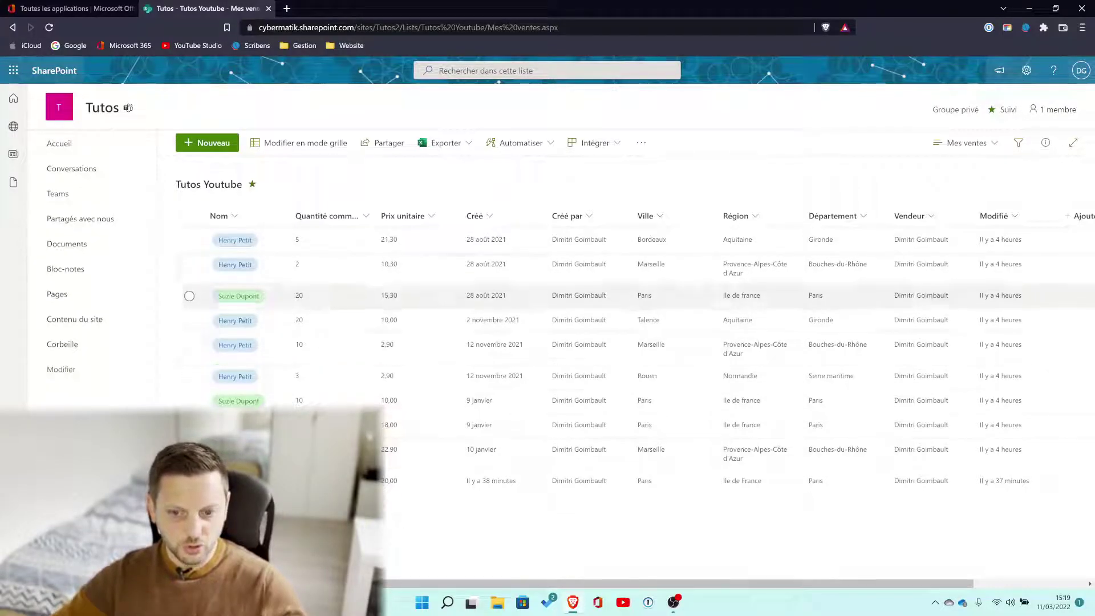
Step: Compare the Tous les éléments and Groupage nom views with Mes ventes, ending on Mes ventes
click(968, 142)
click(950, 289)
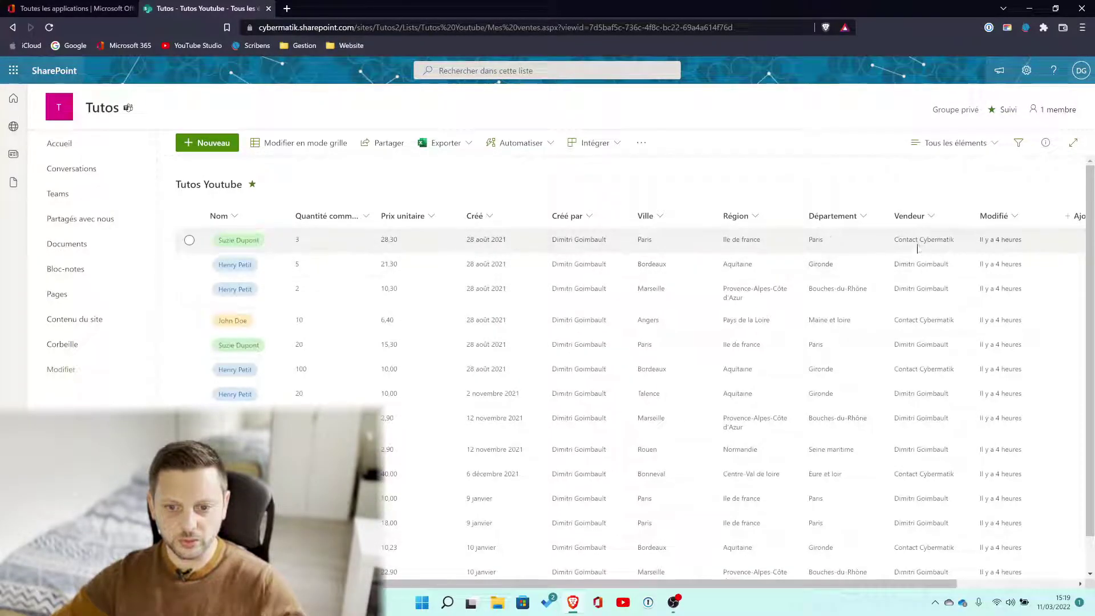
click(959, 143)
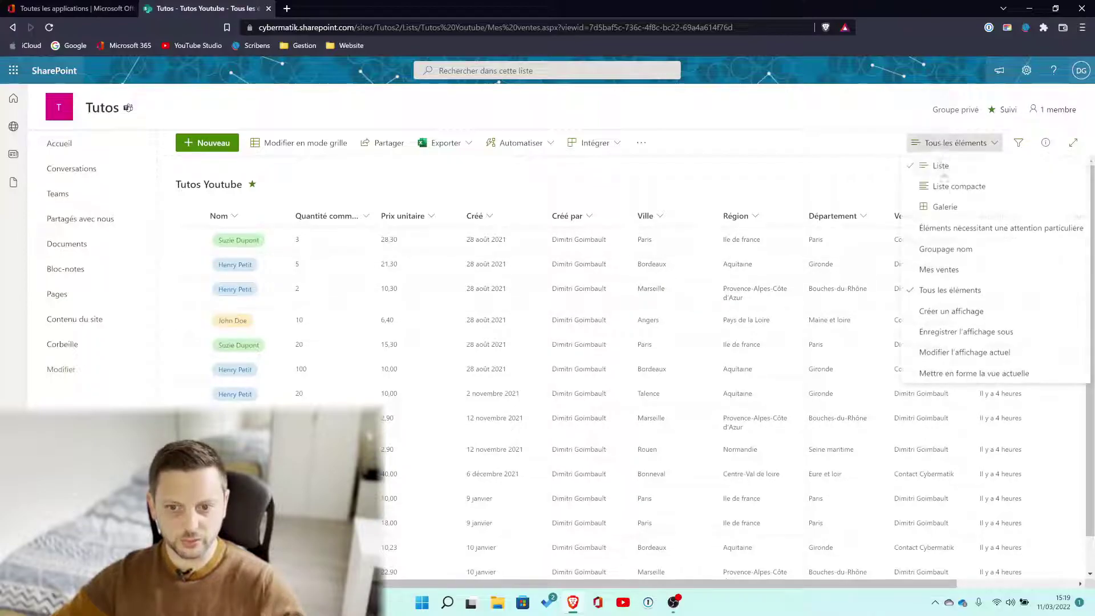
click(949, 249)
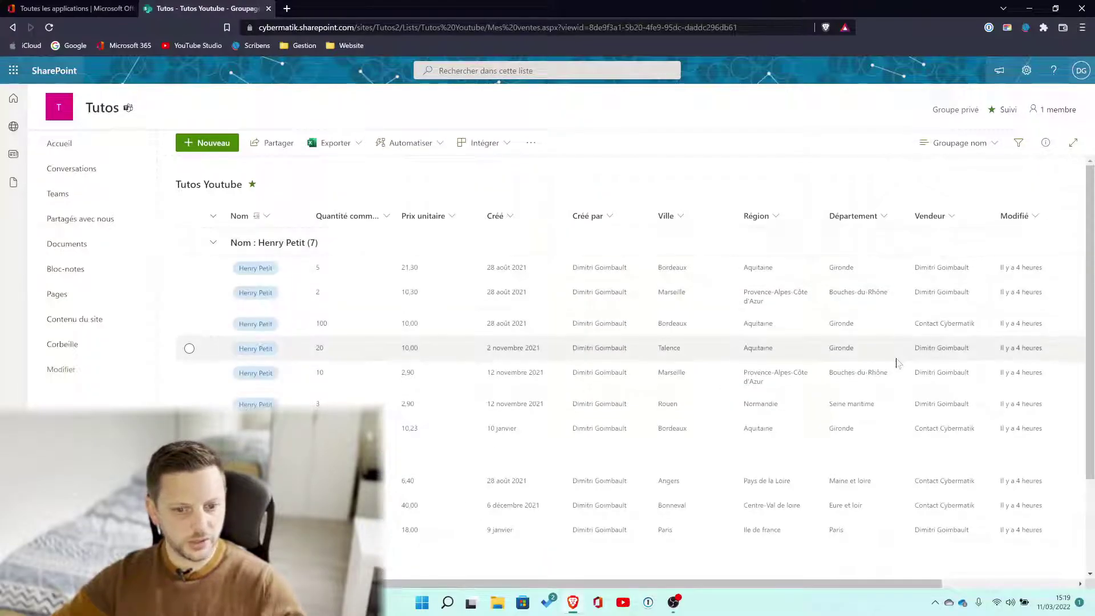
click(963, 148)
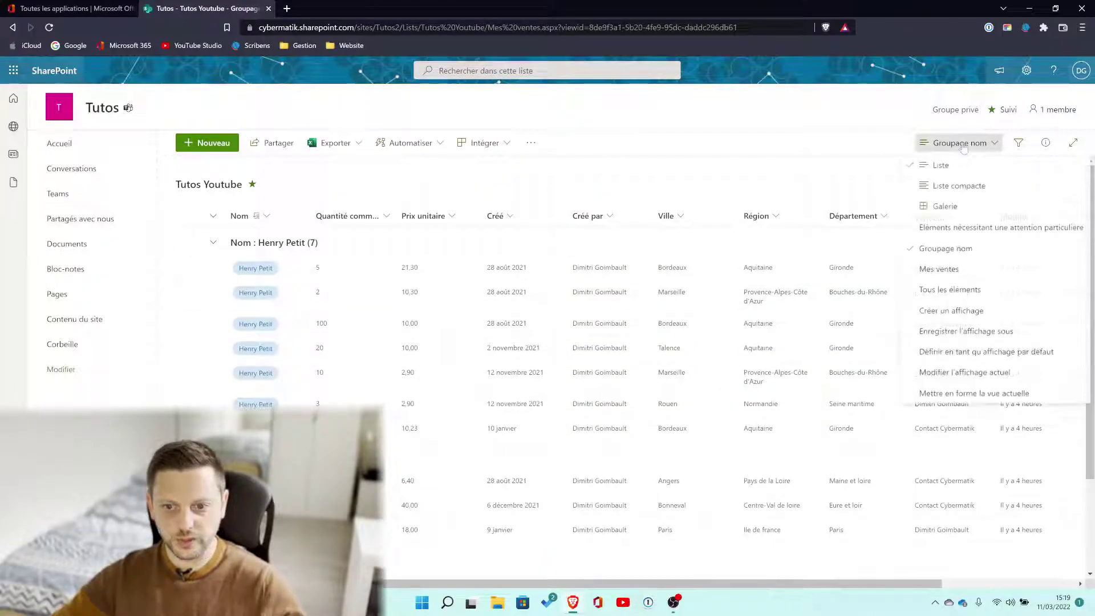
click(956, 269)
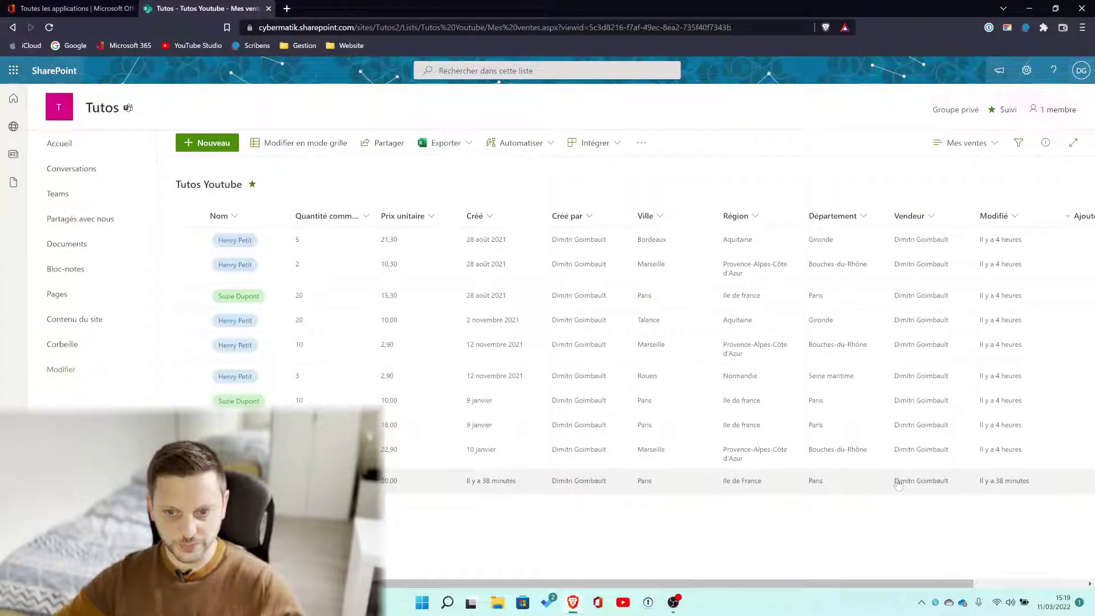
Step: From the Tutos Youtube list settings, start another standard view and name it Du jour
click(1027, 70)
click(947, 189)
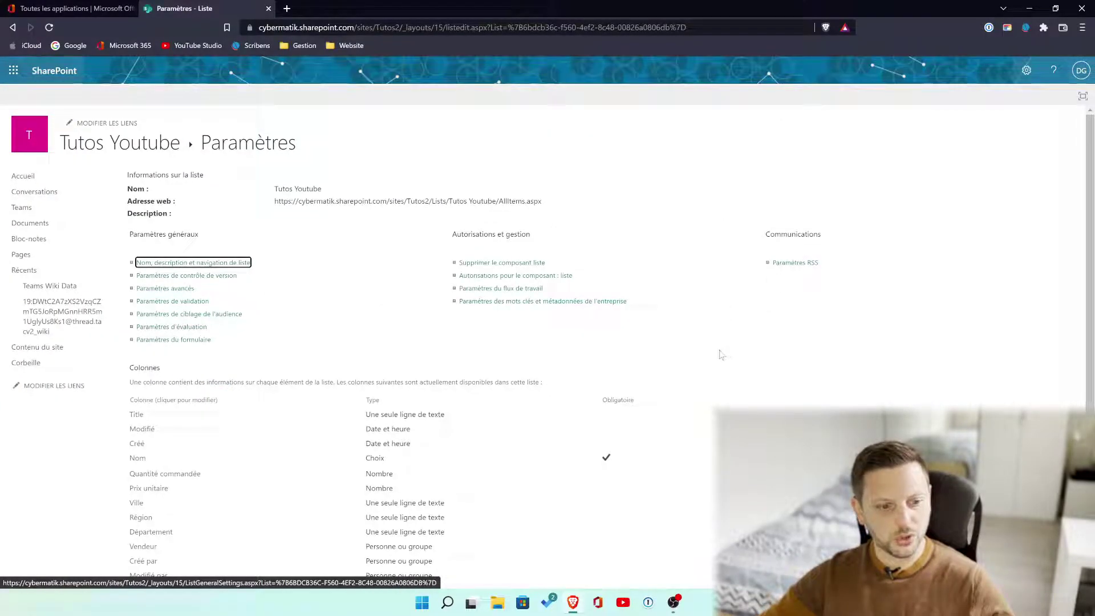
scroll(717, 353, down, 4)
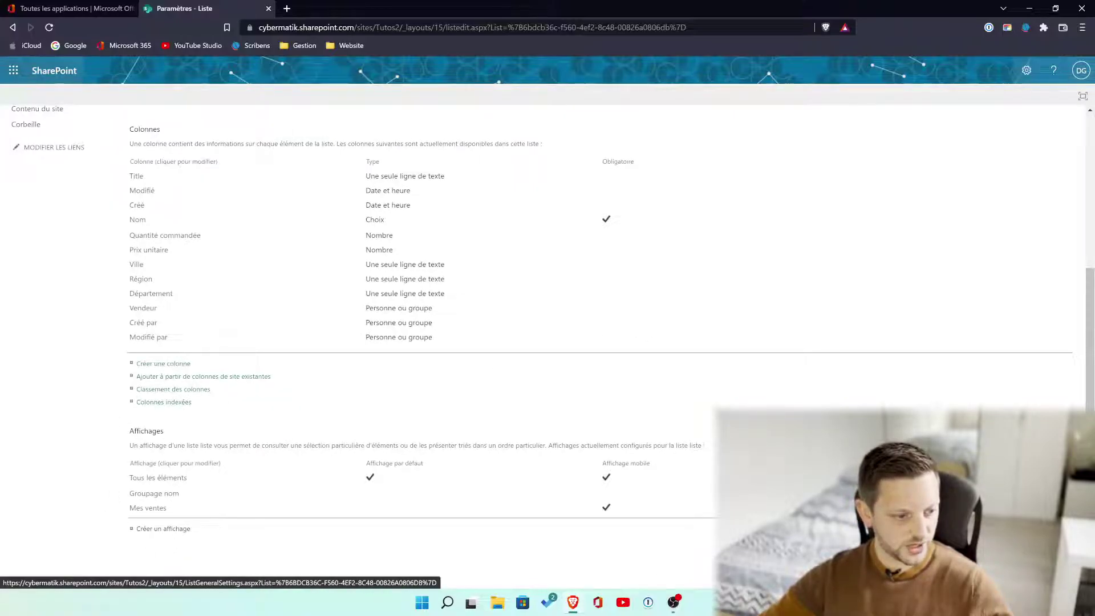
click(160, 529)
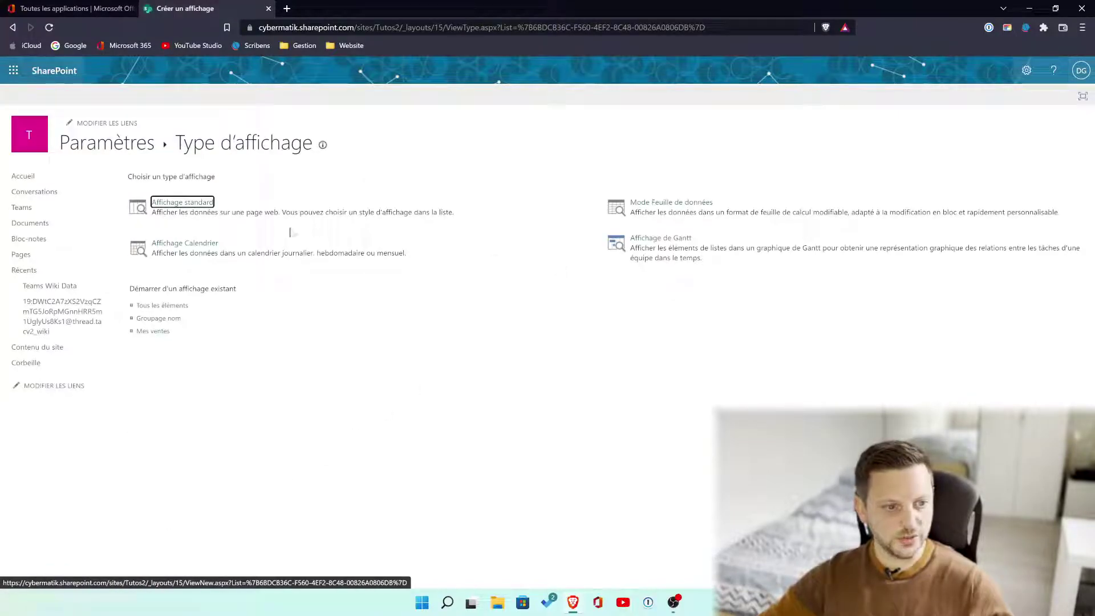
click(183, 204)
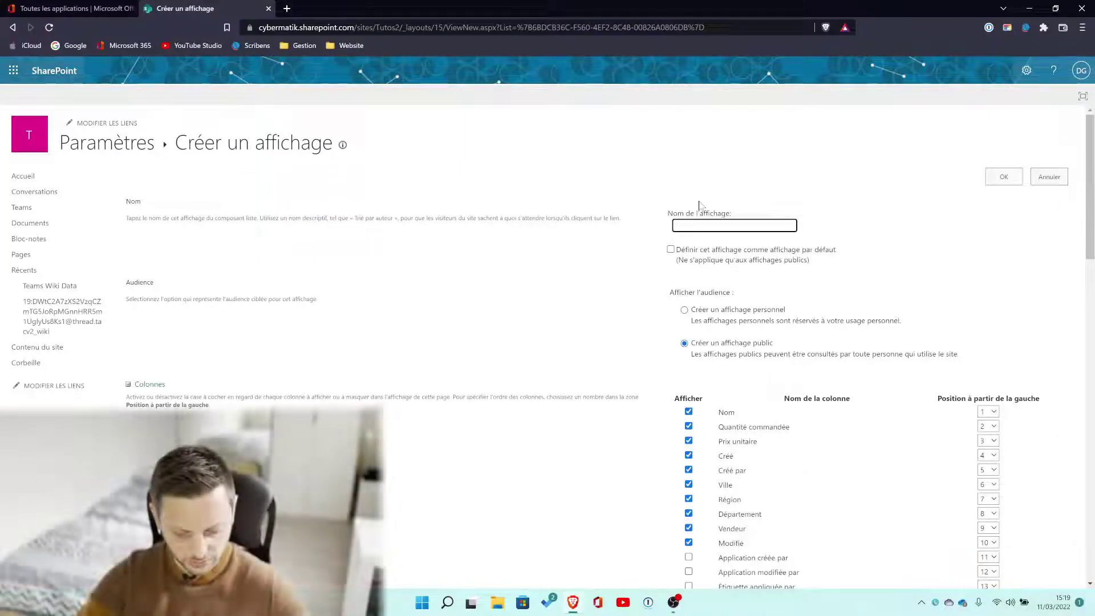
text(Du jour)
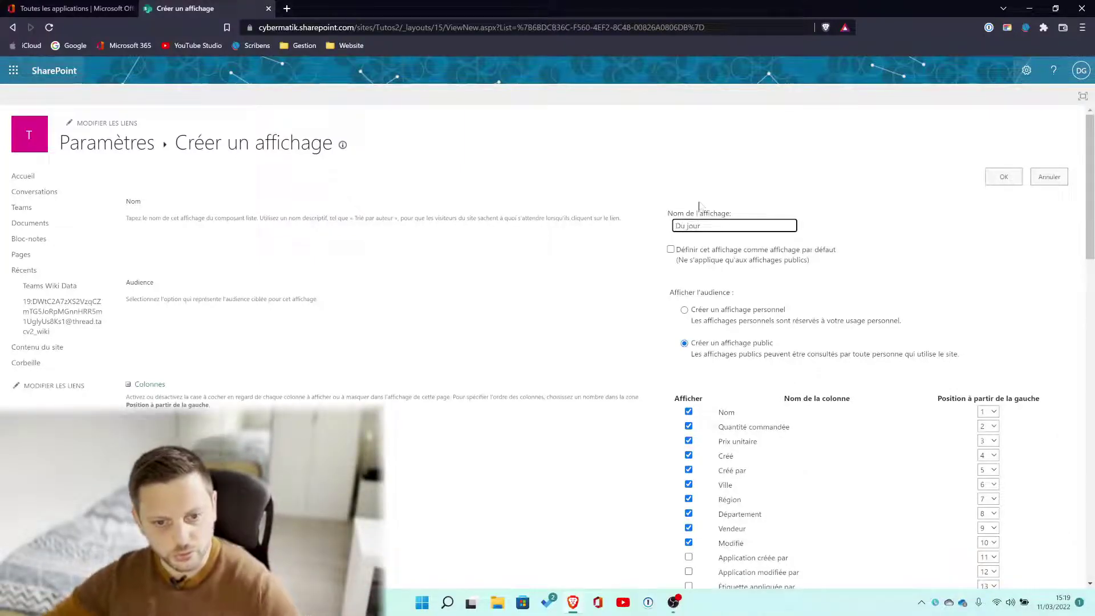
Step: Copy the [Aujourd'hui] keyword, including its brackets, from the Filtrer section's help text
scroll(702, 360, down, 3)
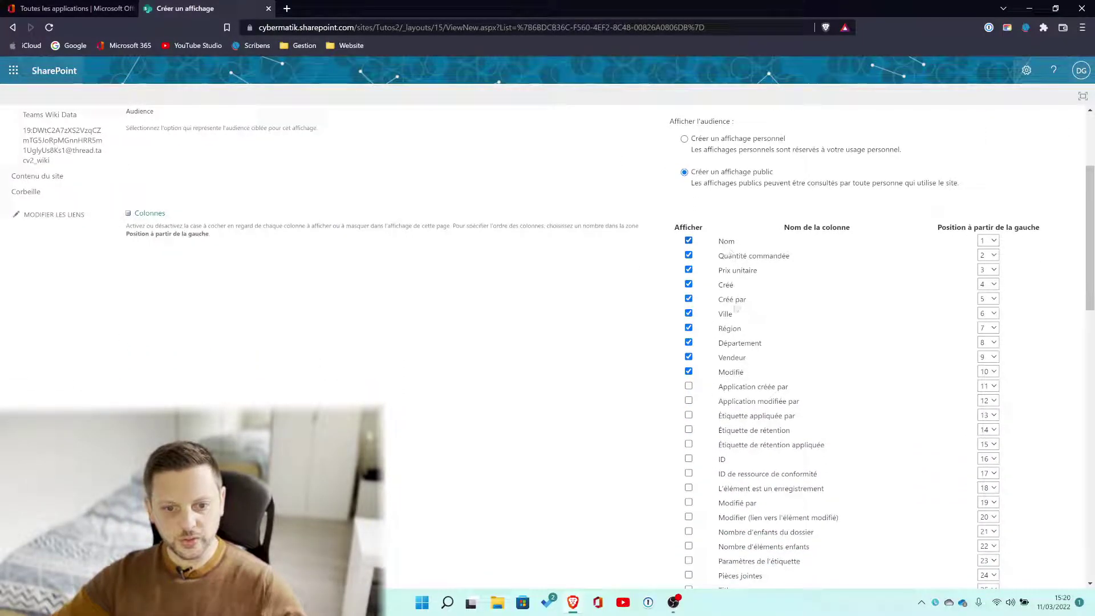
scroll(731, 375, down, 4)
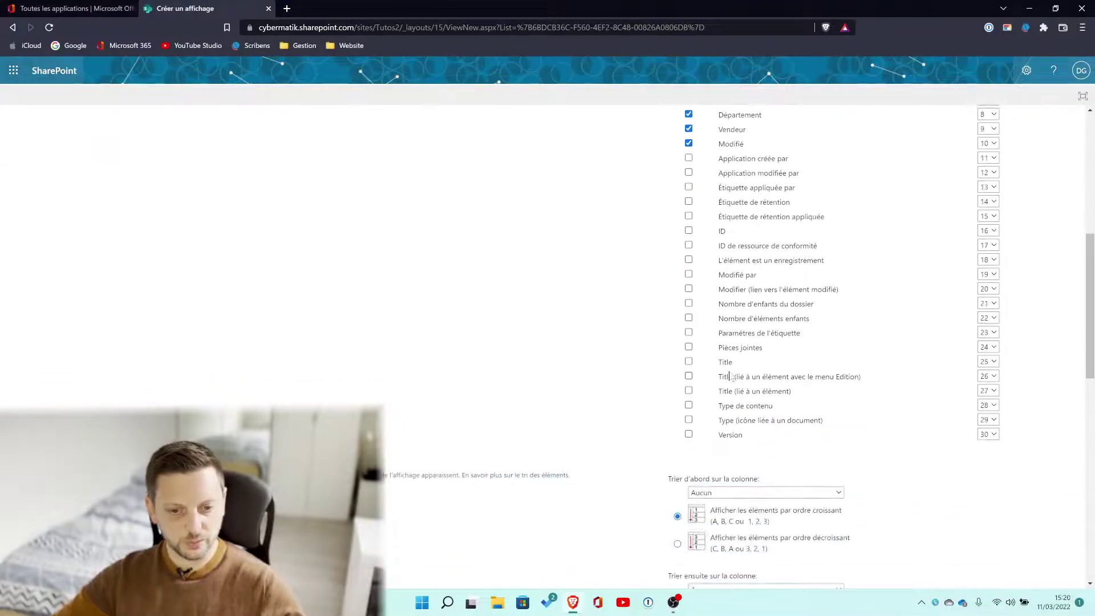
scroll(685, 287, down, 7)
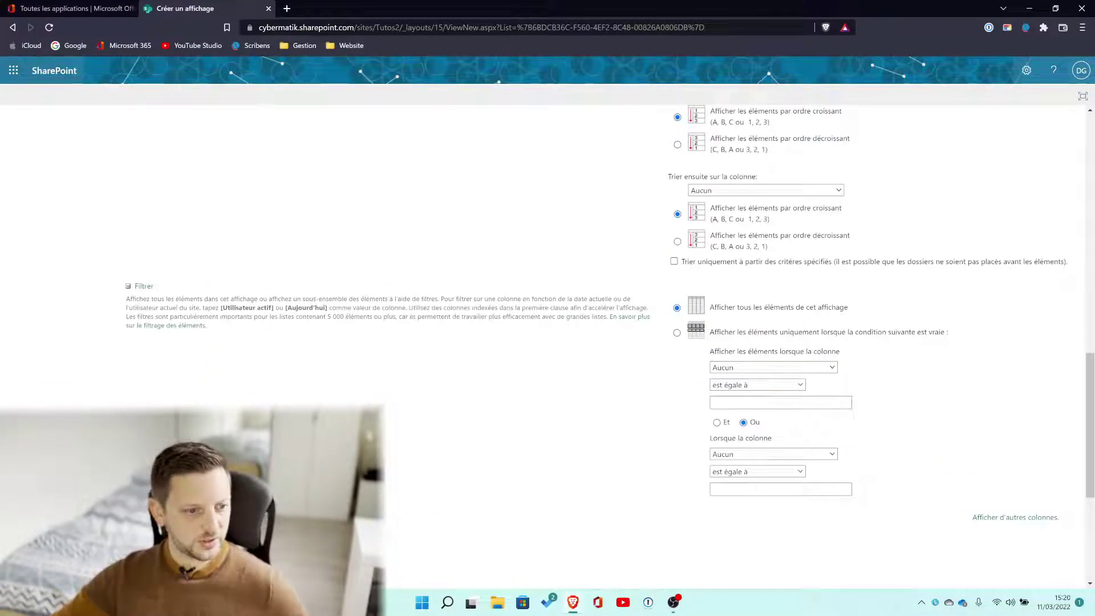
drag(298, 308, 329, 308)
key(ctrl+c)
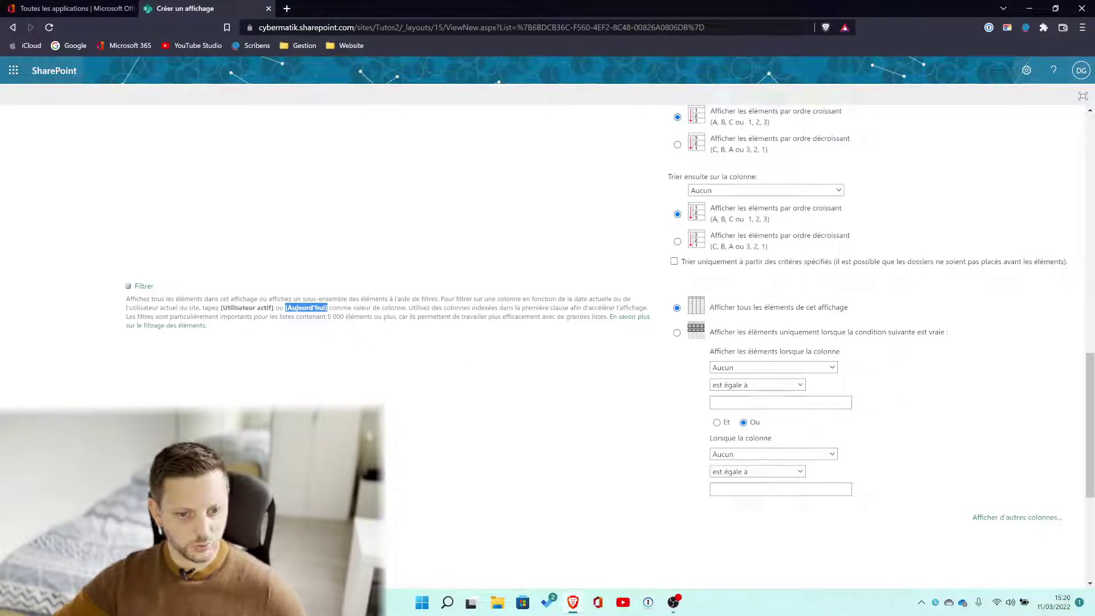
Step: Filter the view to items whose Créé column est égale à [Aujourd'hui], and create the view
click(834, 370)
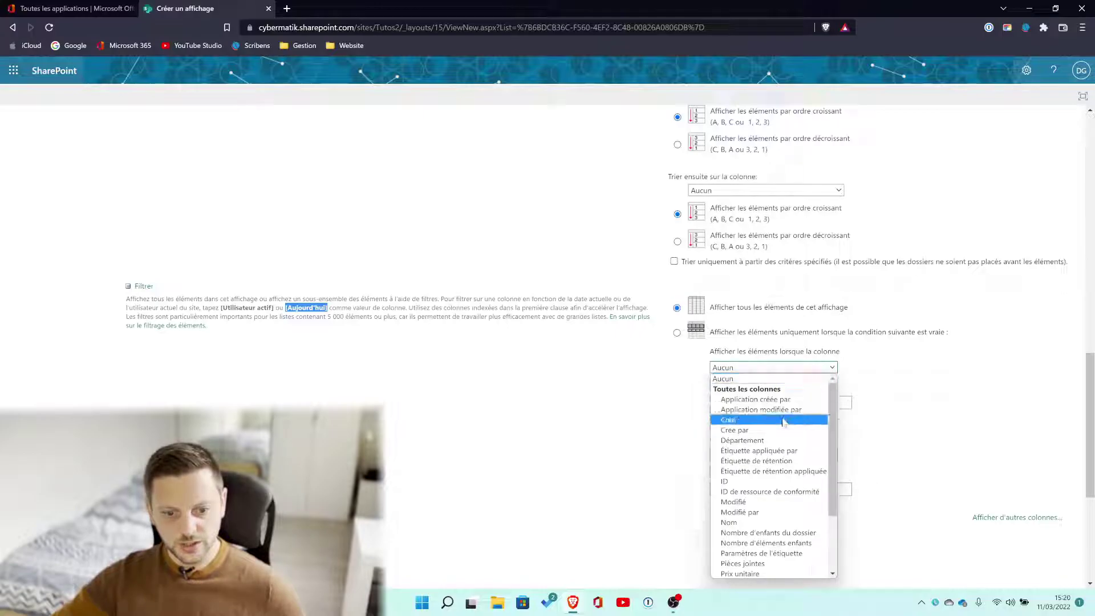
click(785, 421)
key(Tab)
key(Tab)
key(ctrl+v)
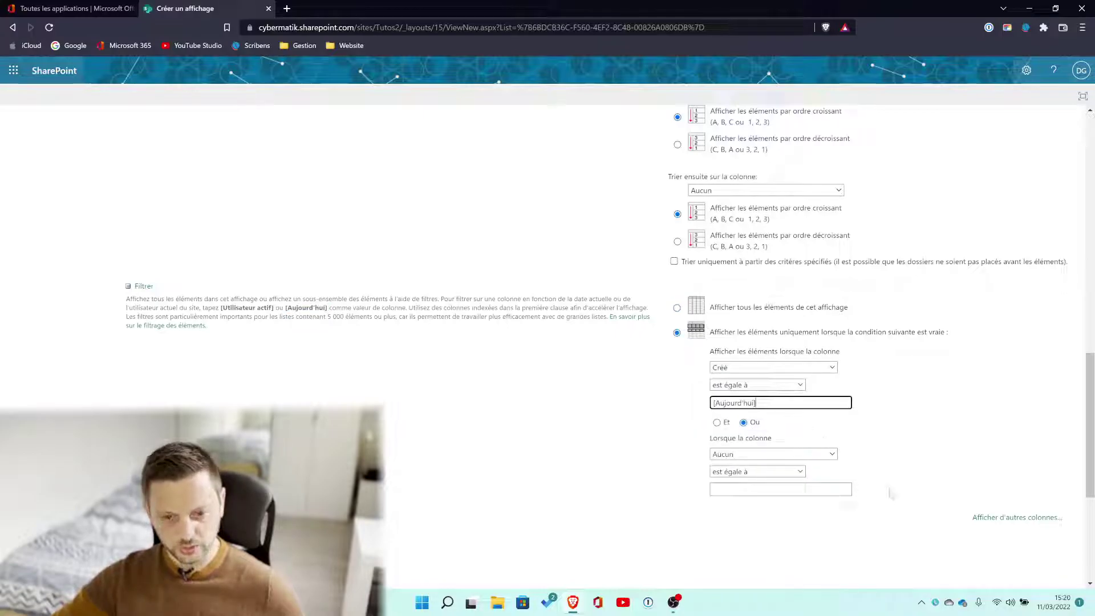
scroll(892, 495, down, 5)
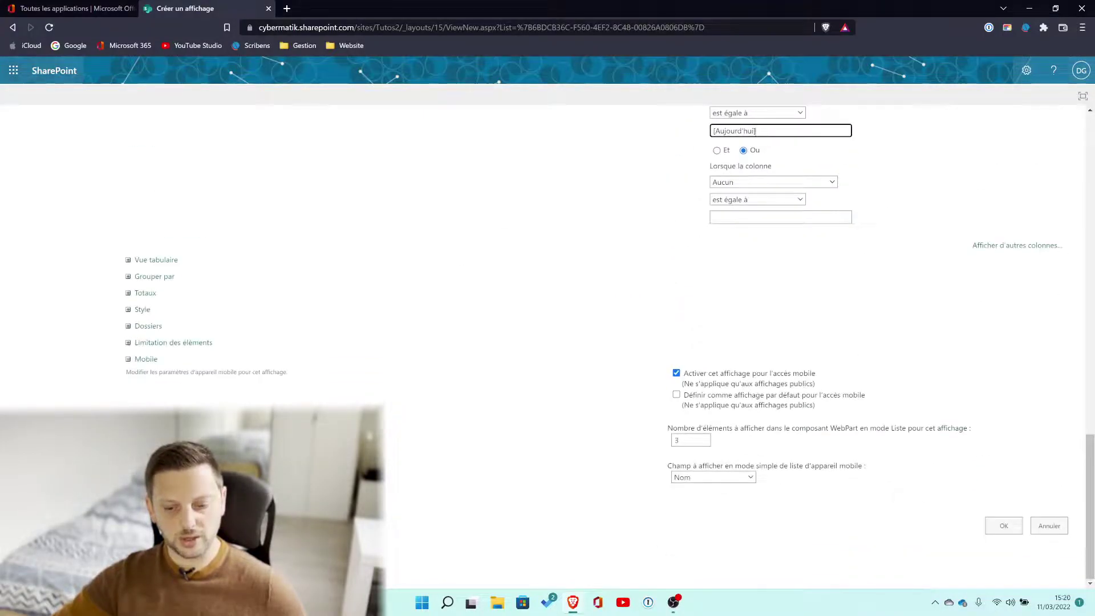
click(1013, 530)
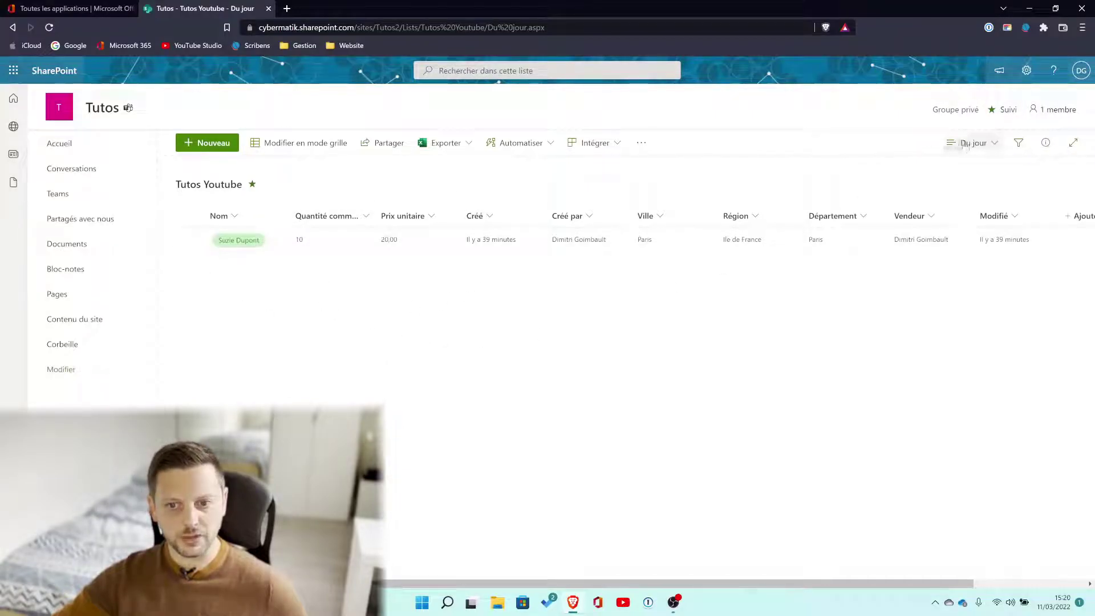
Step: Compare the list's Tous les éléments view with the Du jour view, ending on Du jour
click(973, 142)
click(958, 310)
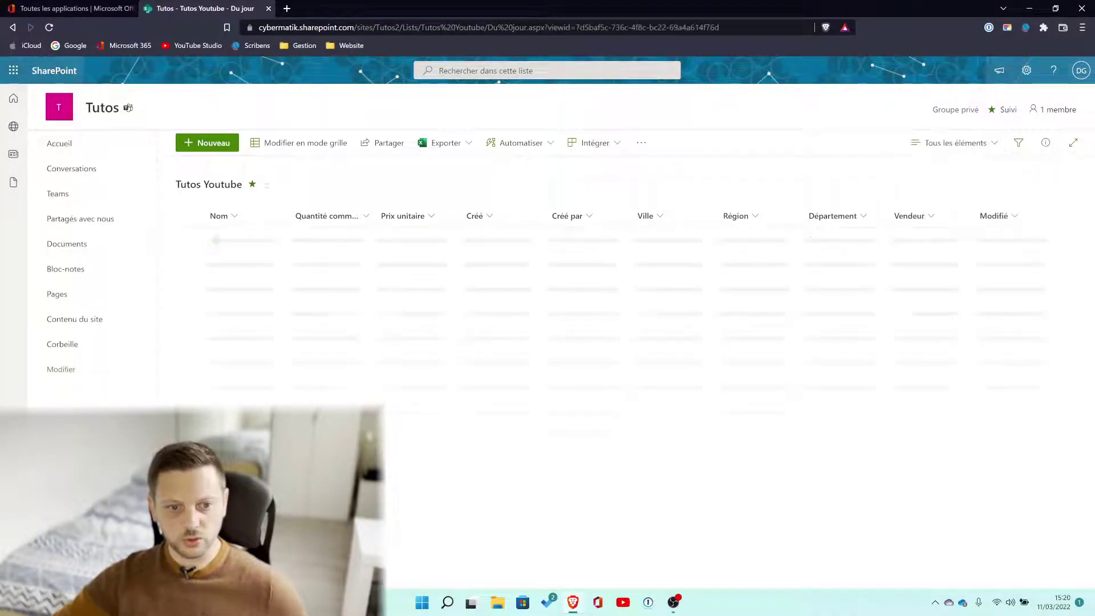
scroll(502, 321, down, 1)
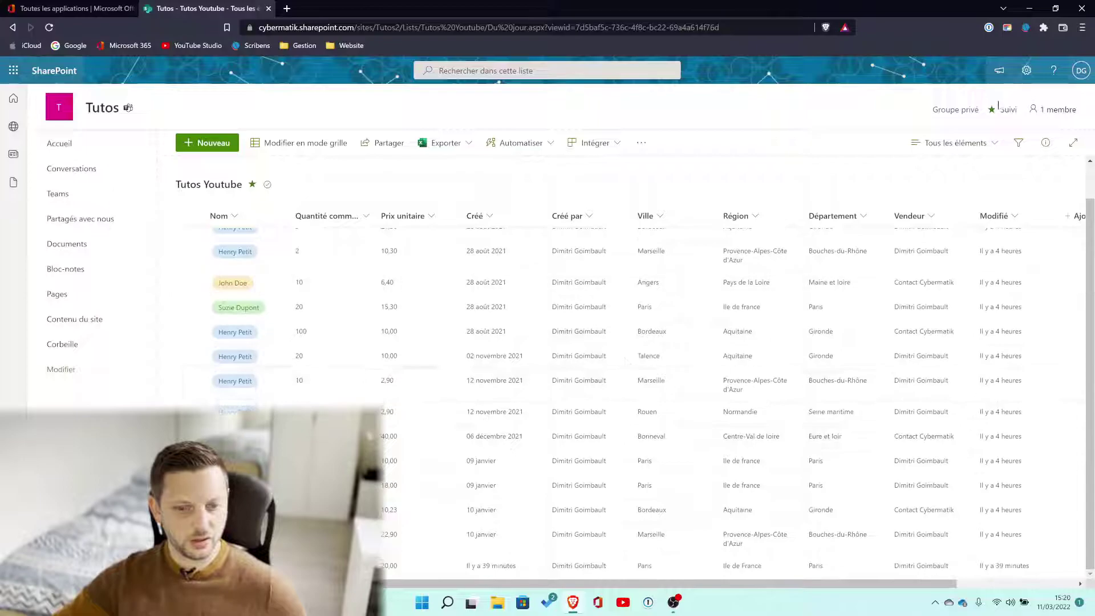
click(980, 144)
click(941, 250)
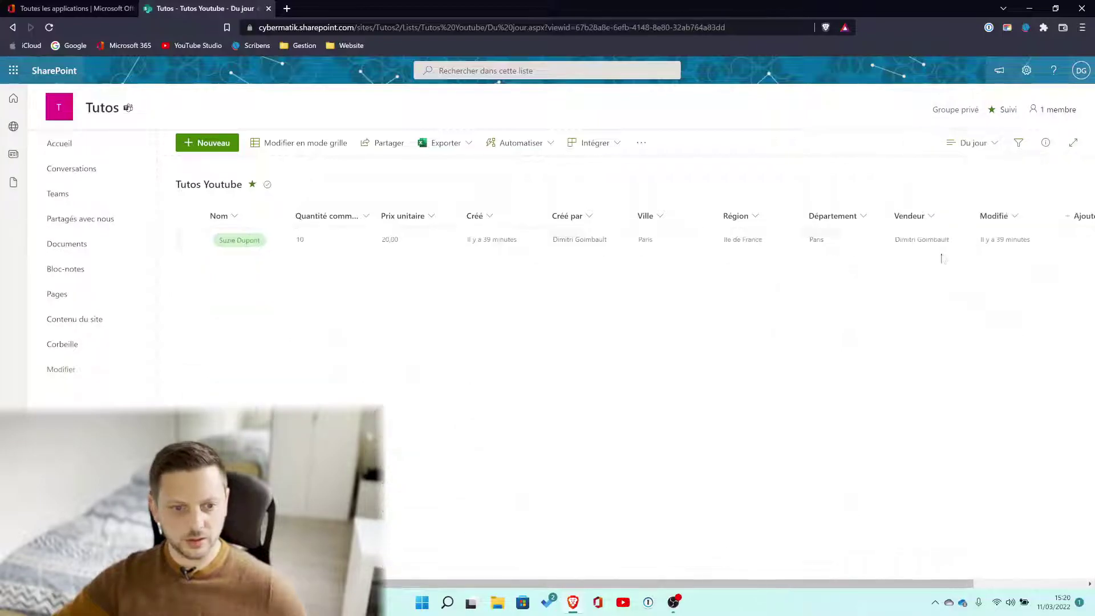
Step: Show the list in the Groupage nom and Mes ventes views, and return to Tous les éléments
click(972, 143)
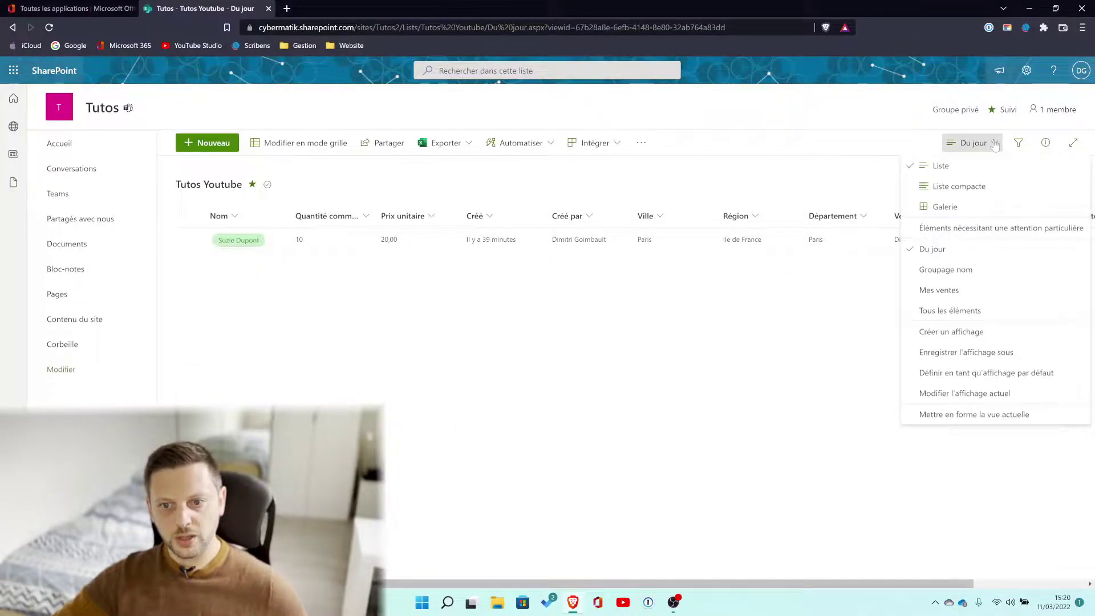
click(954, 269)
click(966, 147)
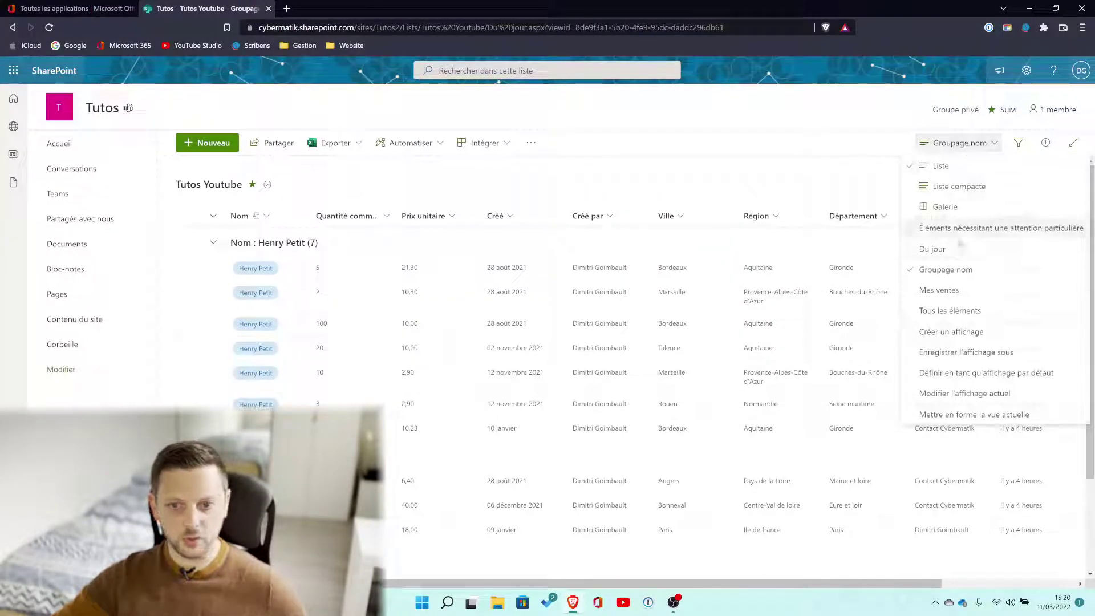
click(962, 287)
click(968, 148)
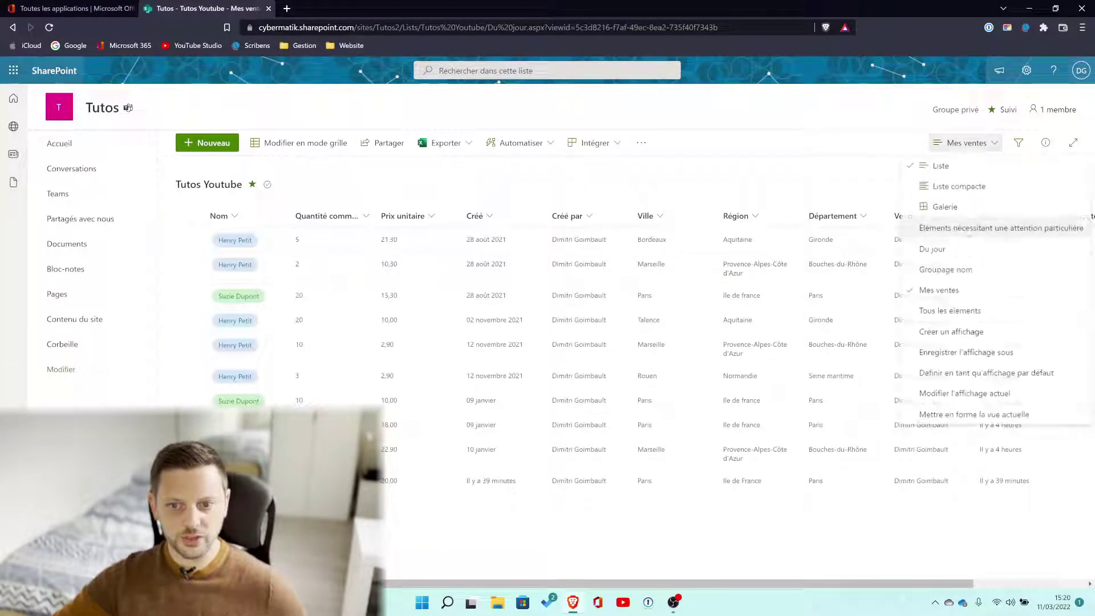
click(958, 310)
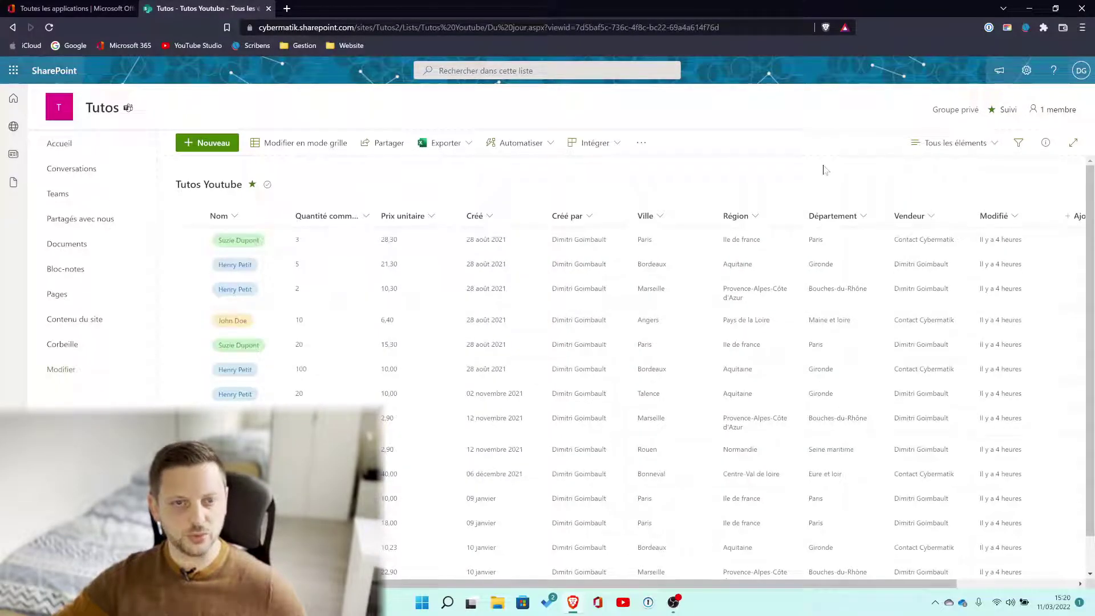